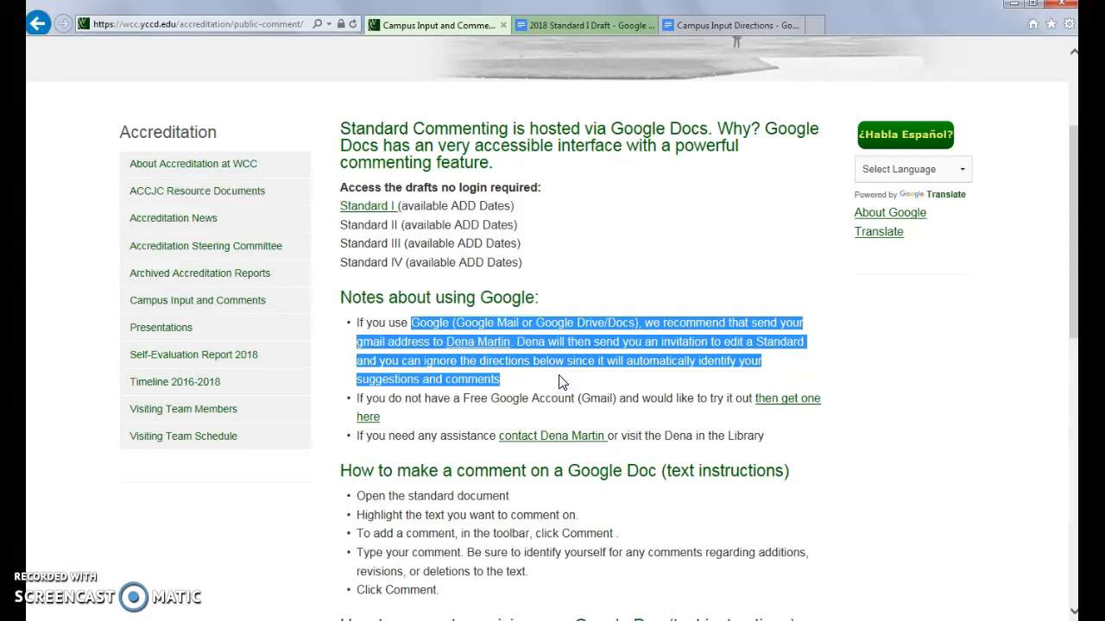
Step: Switch to the 2018 Standard I Draft and close its document outline pane
scroll(666, 448, "down", 2)
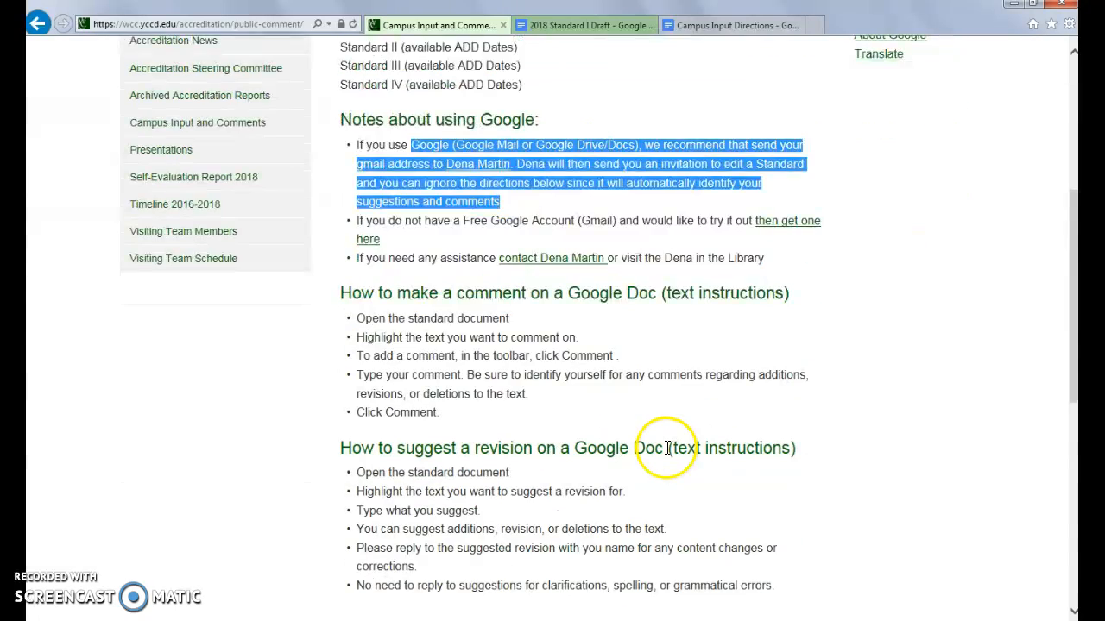
scroll(666, 454, "up", 3)
left_click(662, 321)
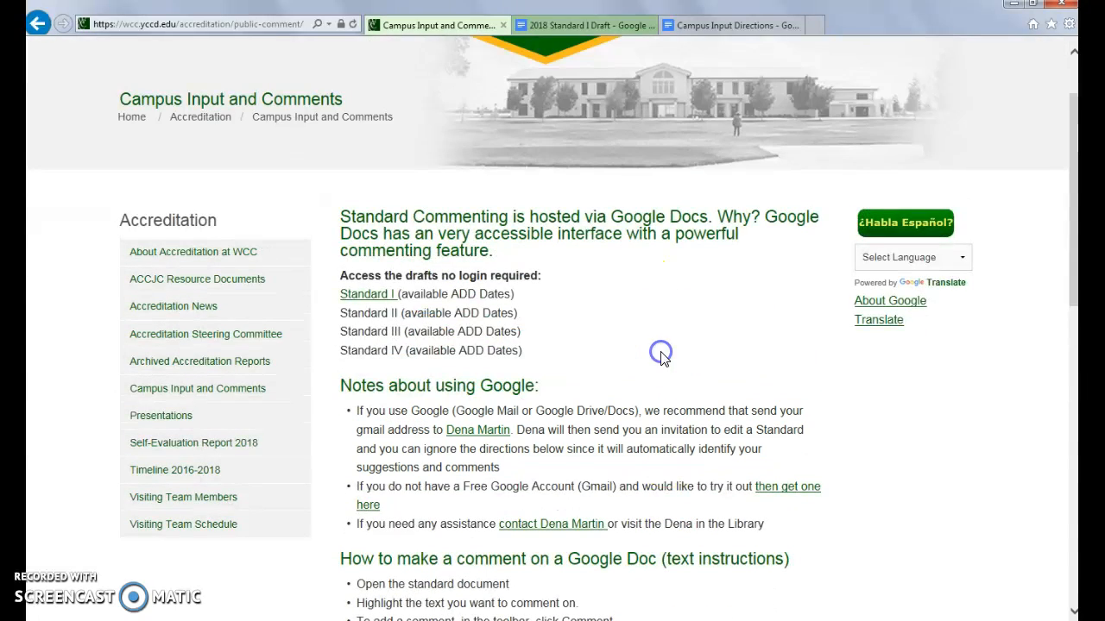
left_click(590, 25)
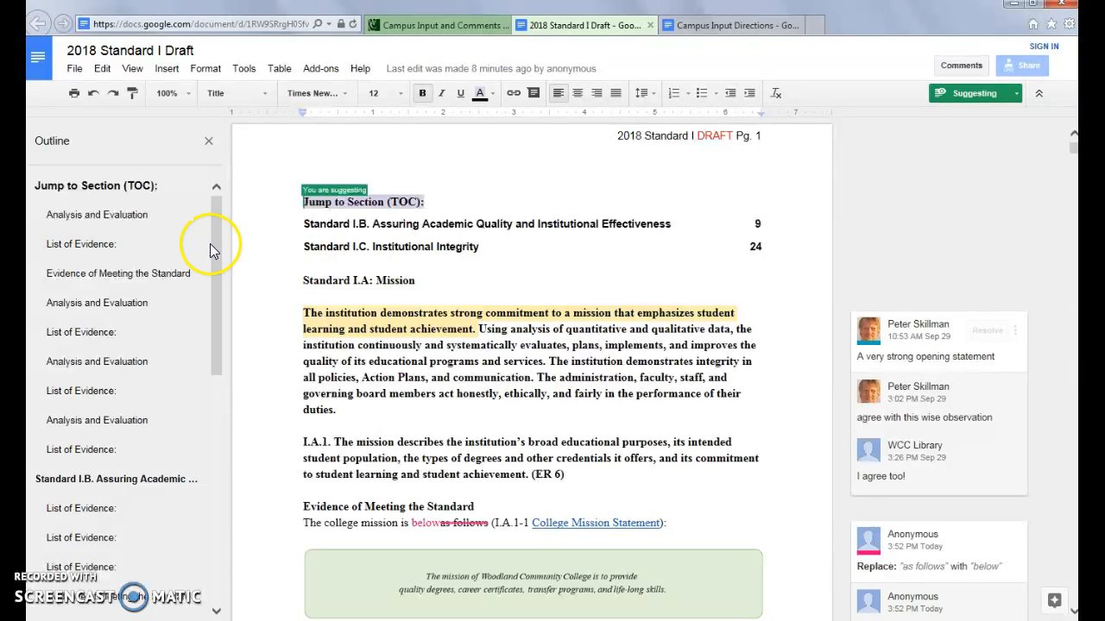
left_click(208, 142)
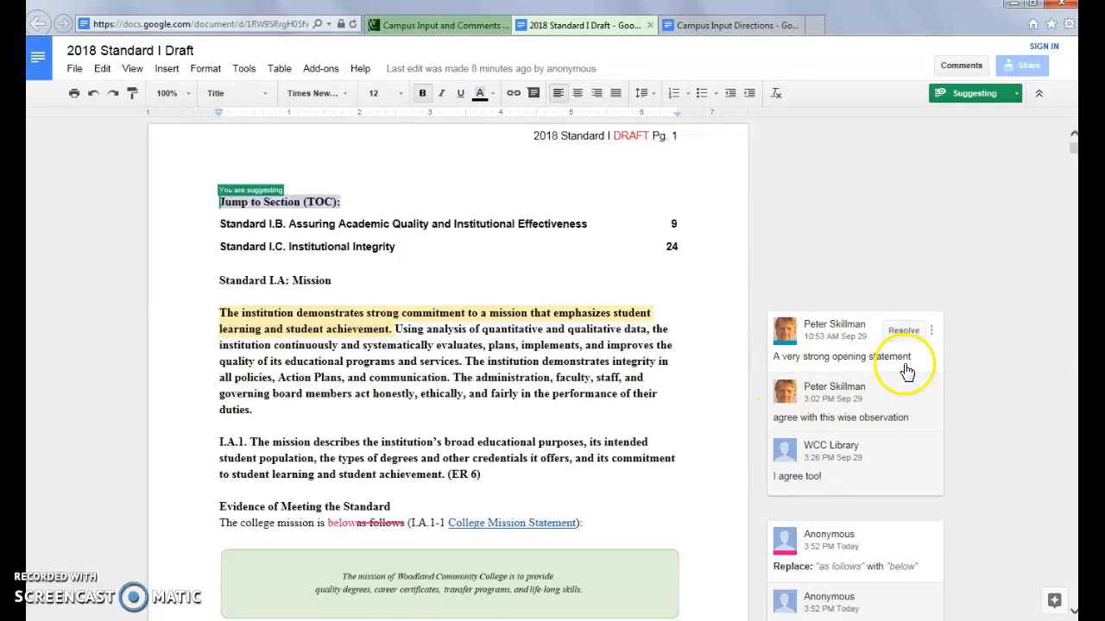
Step: Open the comment thread on the opening mission sentence and select that sentence
left_click(824, 335)
mouse_move(824, 335)
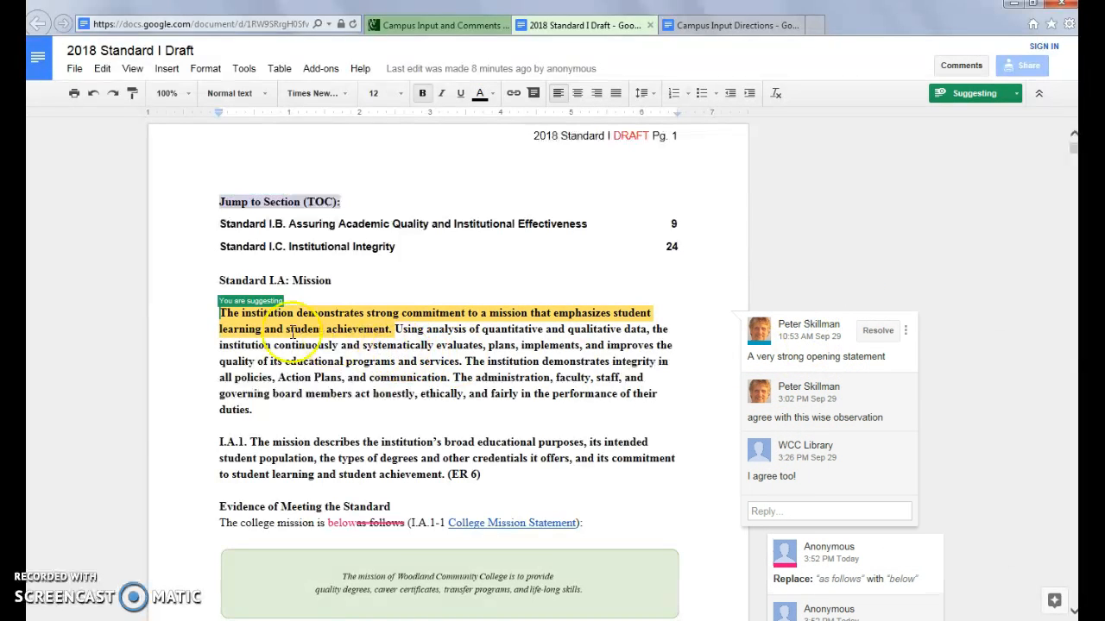
left_click_drag(221, 314, 398, 334)
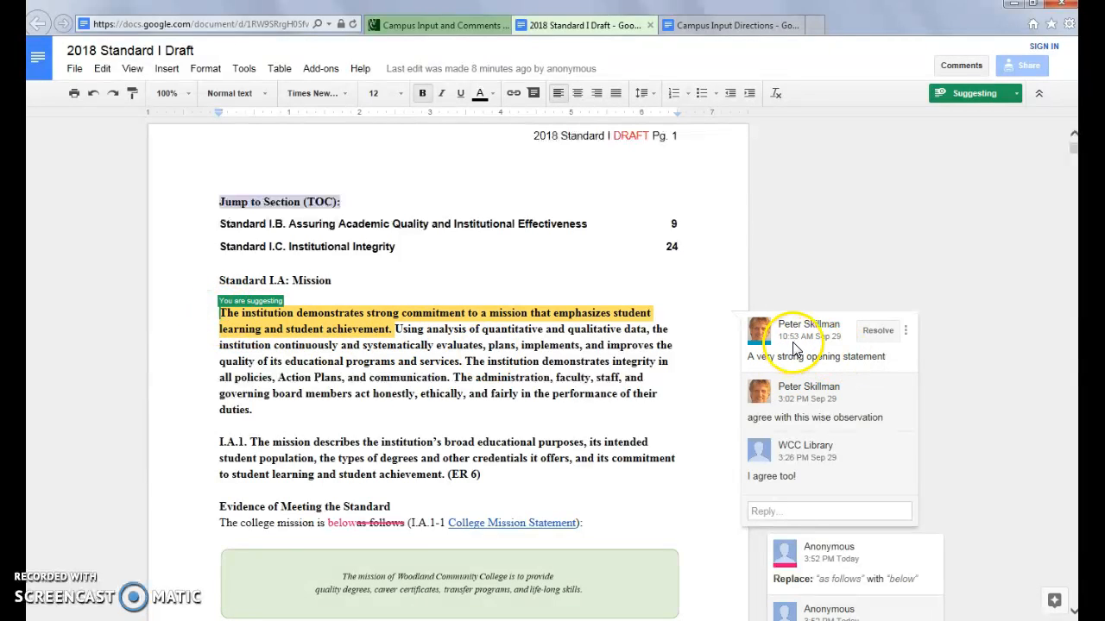
left_click(799, 390)
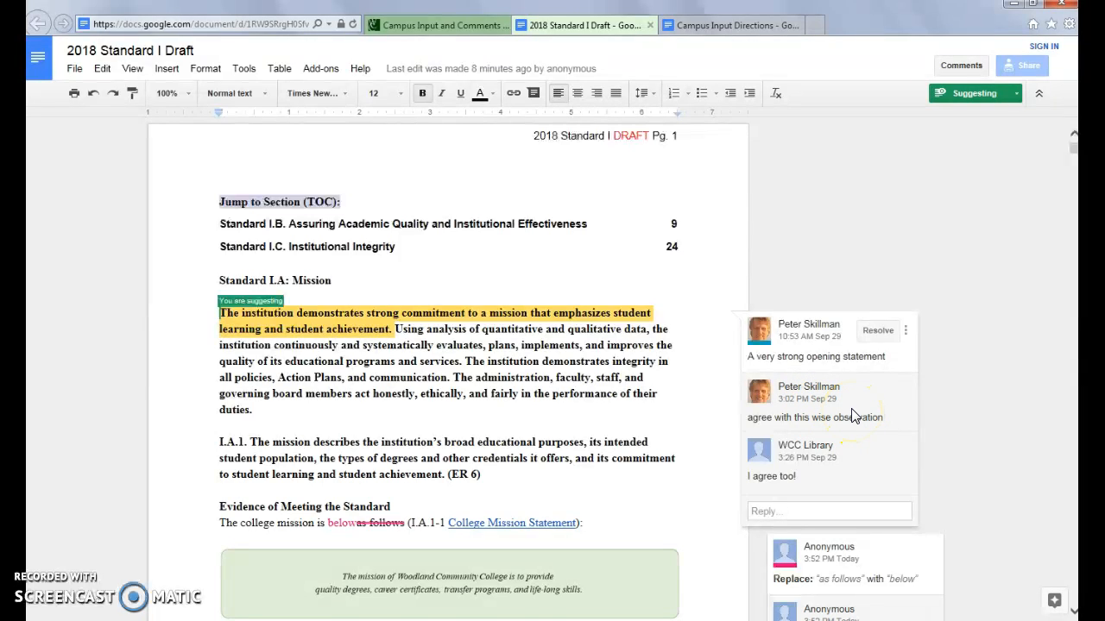
left_click(805, 449)
mouse_move(808, 454)
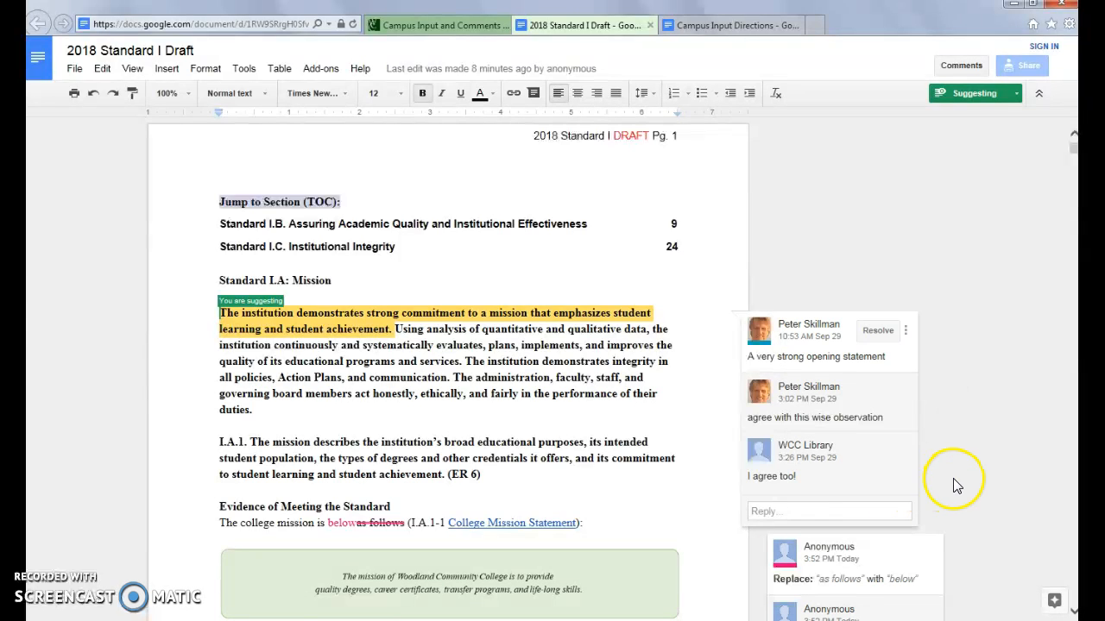
scroll(954, 480, "down", 1)
left_click(328, 455)
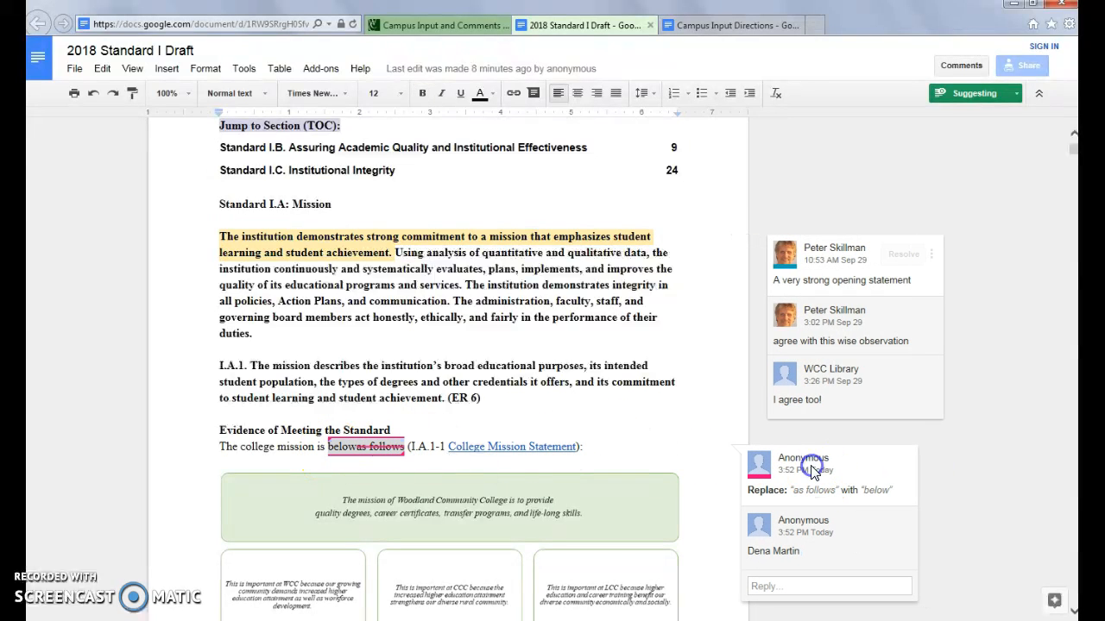
left_click(412, 463)
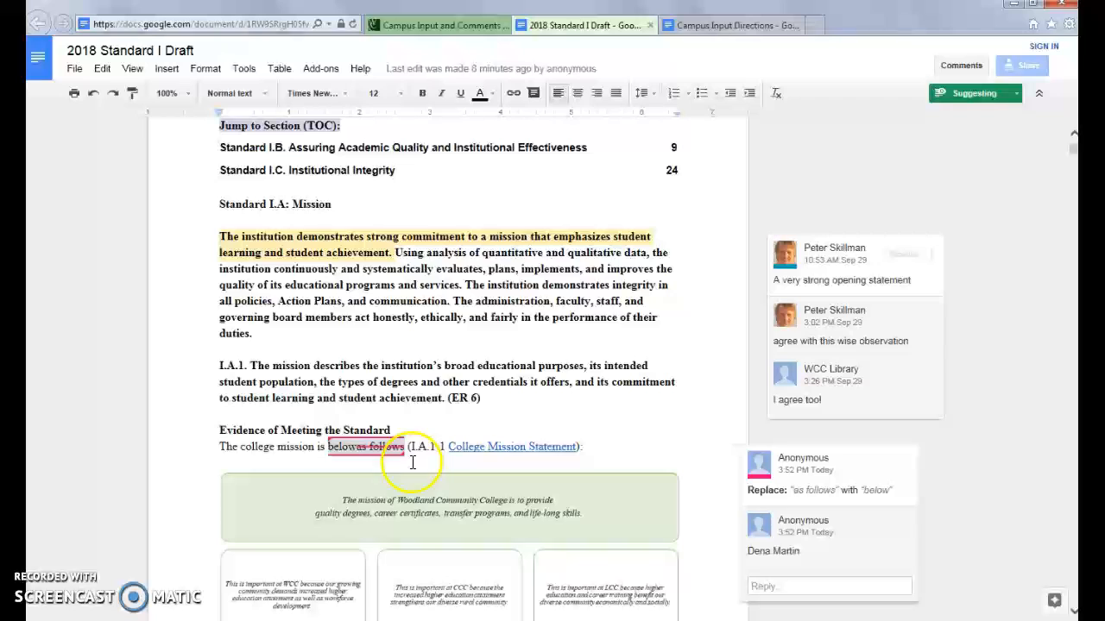
left_click(528, 384)
left_click(825, 472)
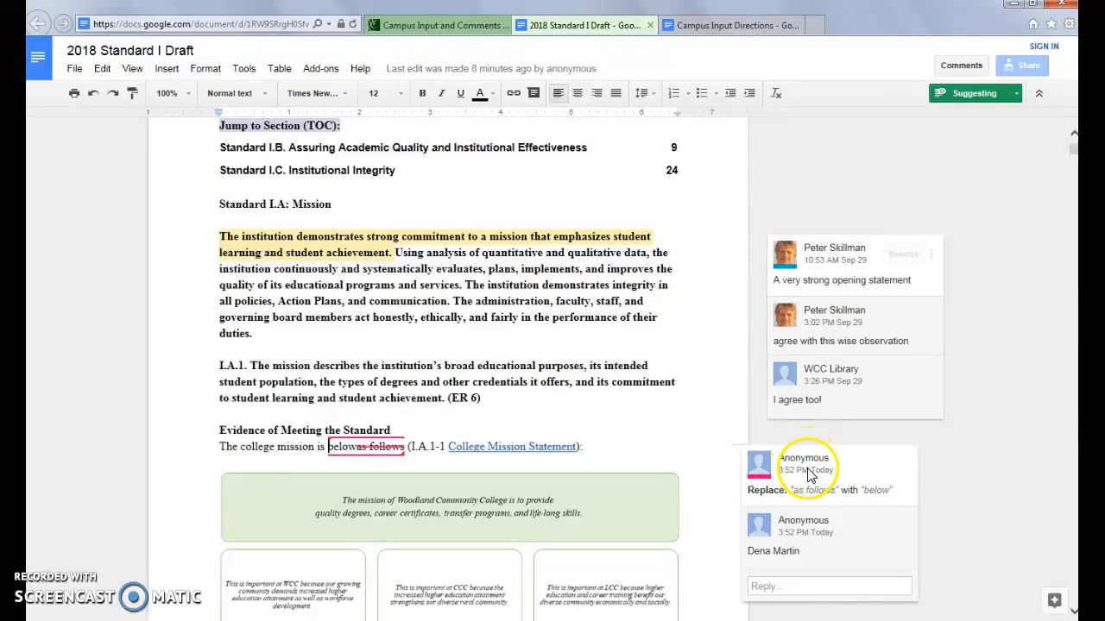
left_click(801, 531)
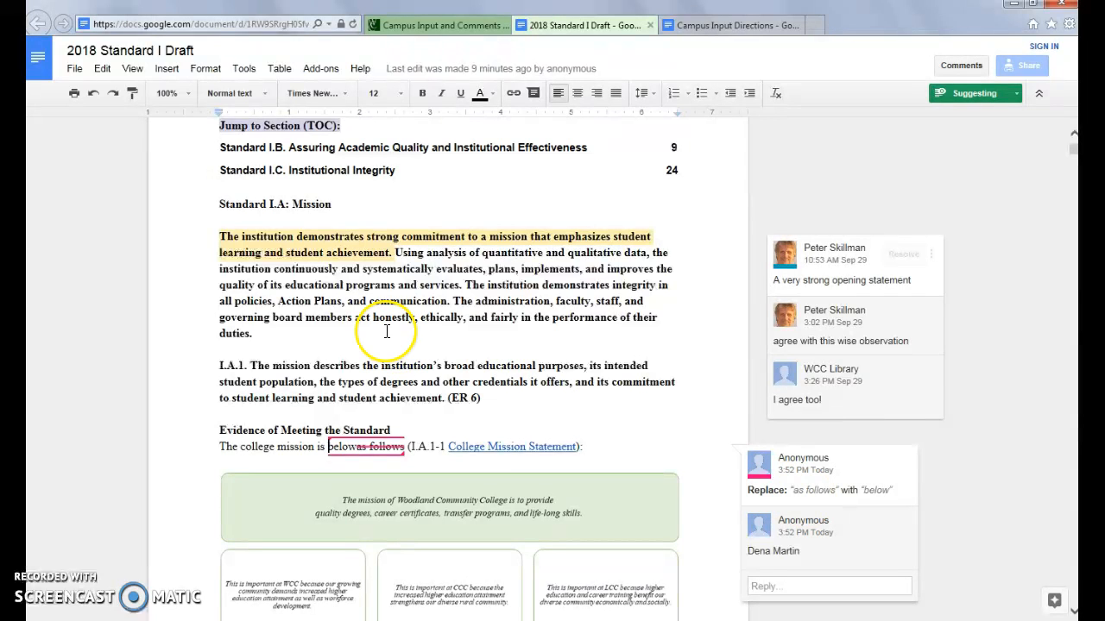
left_click(361, 316)
left_click_drag(217, 205, 514, 398)
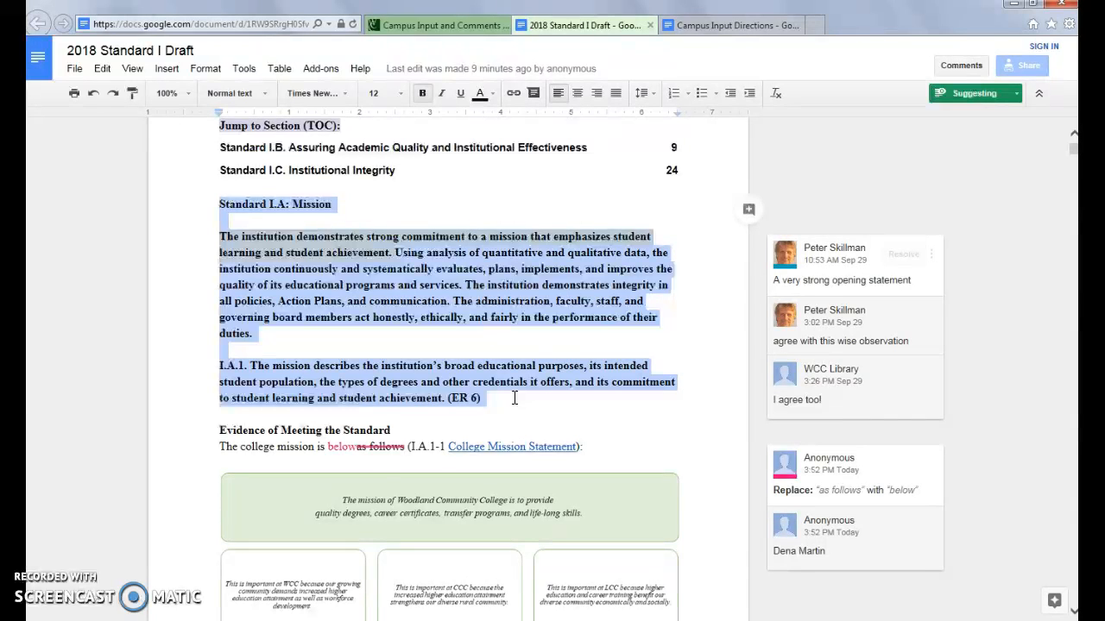
Step: Scroll down through the draft toward page 2's Analysis and Evaluation section
left_click(222, 448)
left_click_drag(222, 448, 316, 454)
scroll(424, 461, "down", 3)
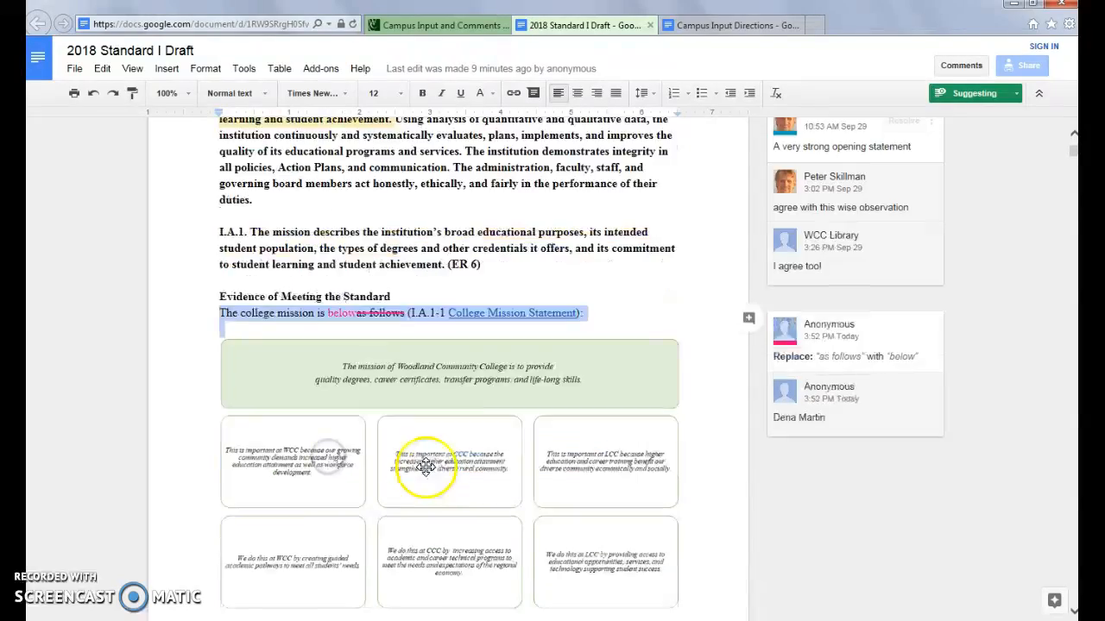
scroll(426, 468, "down", 4)
left_click_drag(231, 316, 332, 398)
scroll(405, 465, "down", 10)
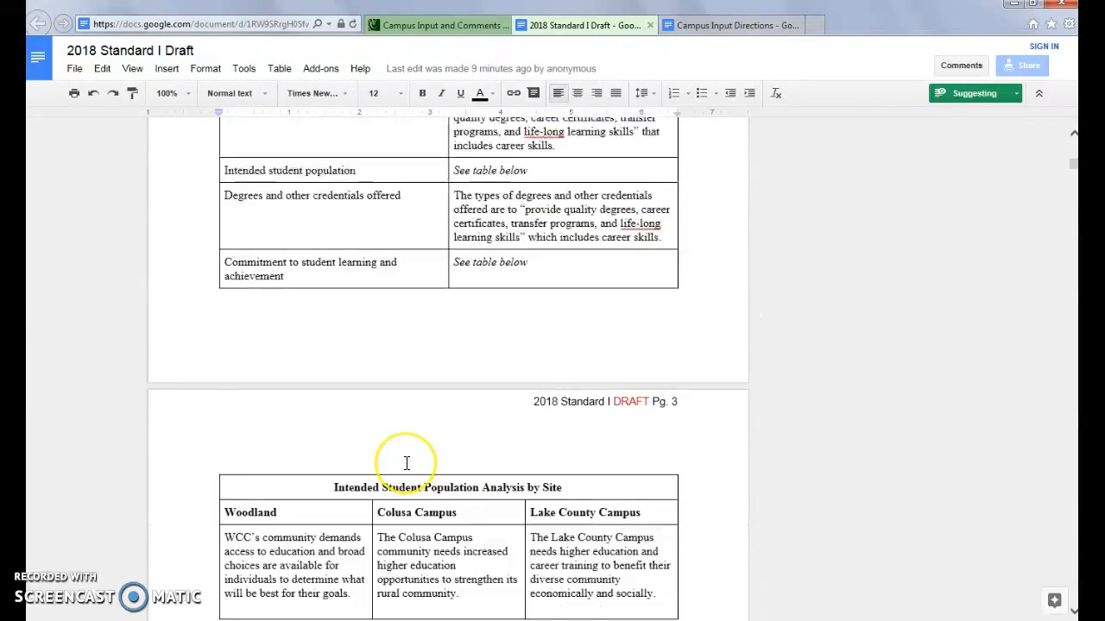
scroll(406, 465, "down", 4)
left_click_drag(218, 321, 434, 375)
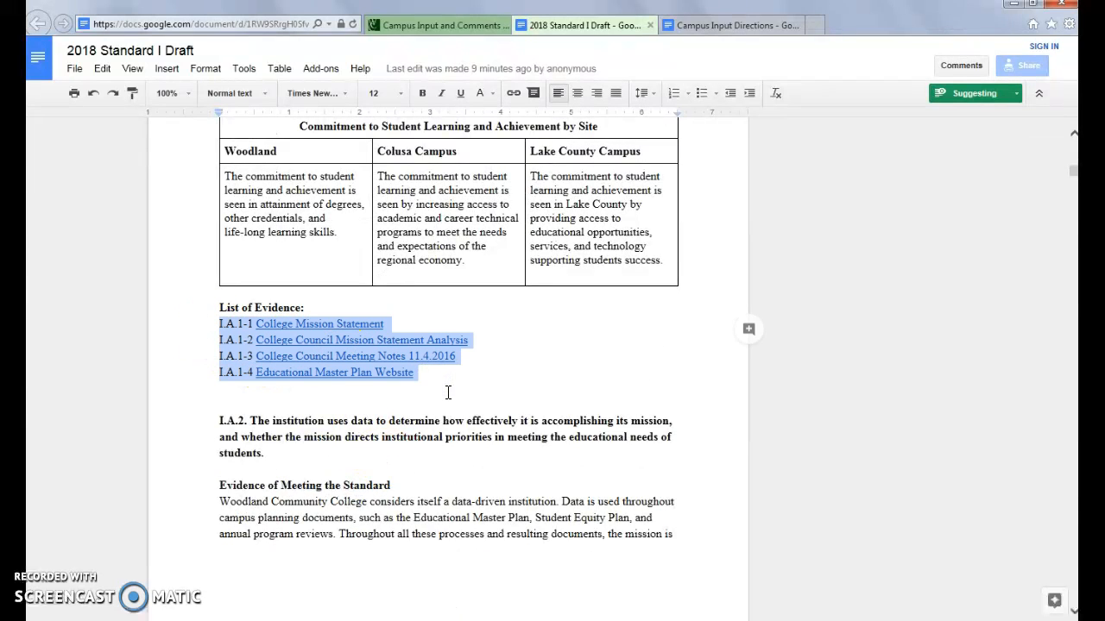
Step: Select the sentence beginning 'Since the mission directs all campus planning'
scroll(484, 406, "up", 4)
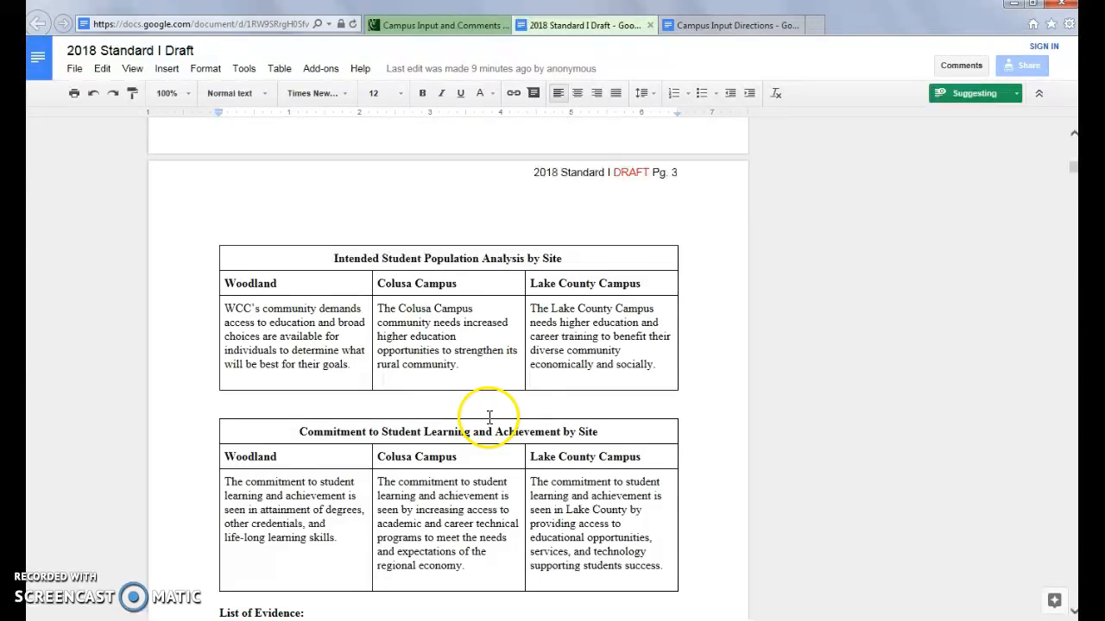
scroll(489, 423, "down", 3)
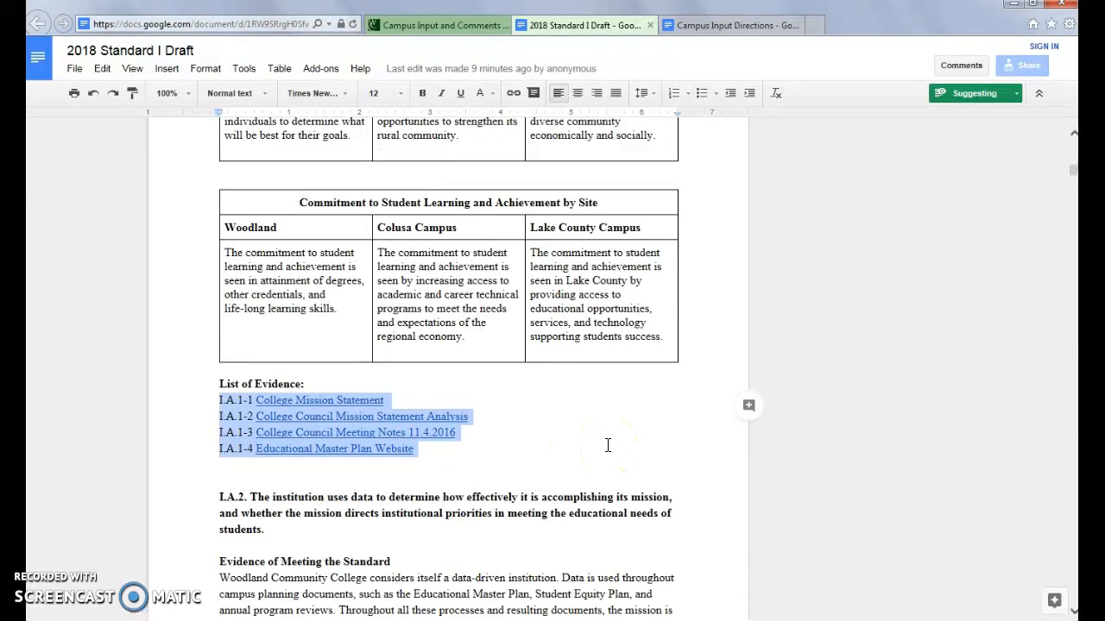
scroll(608, 445, "up", 10)
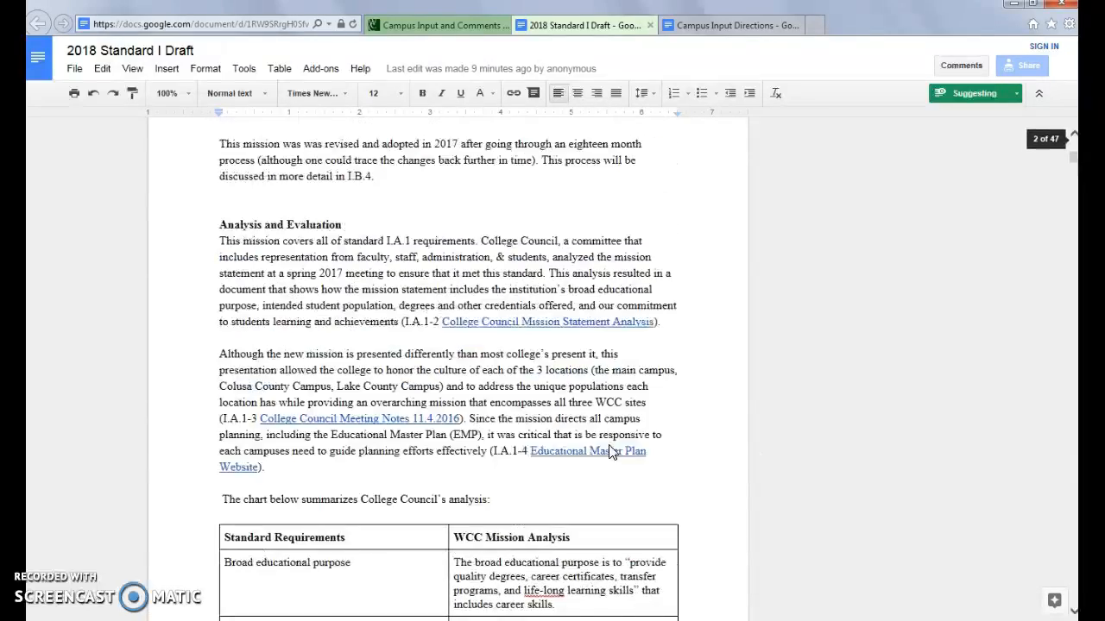
scroll(610, 447, "up", 3)
scroll(609, 452, "down", 2)
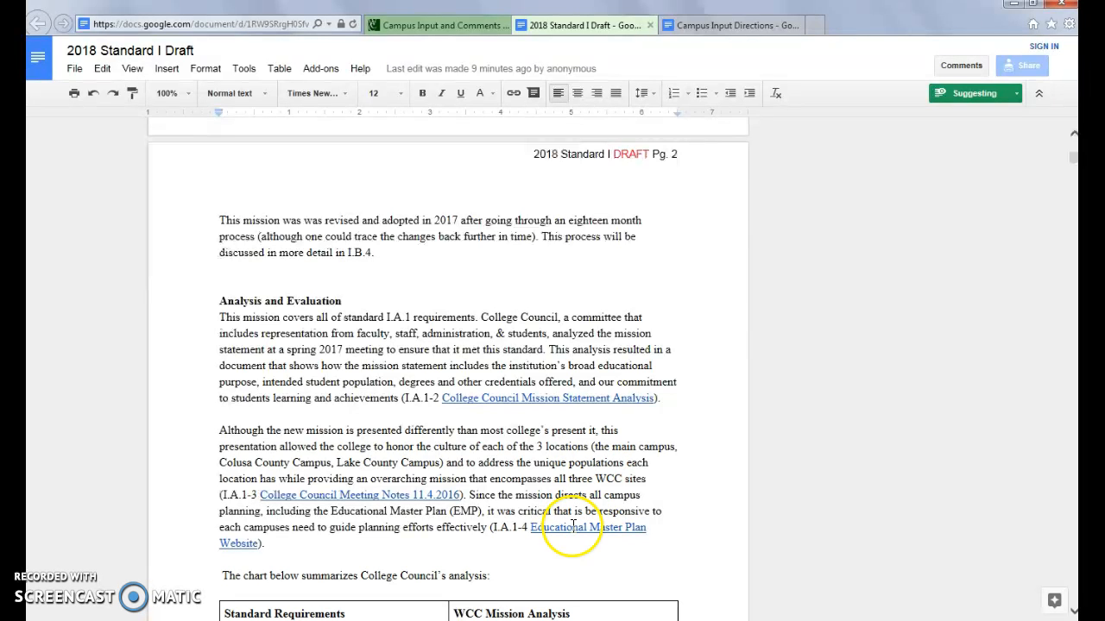
left_click_drag(468, 495, 489, 527)
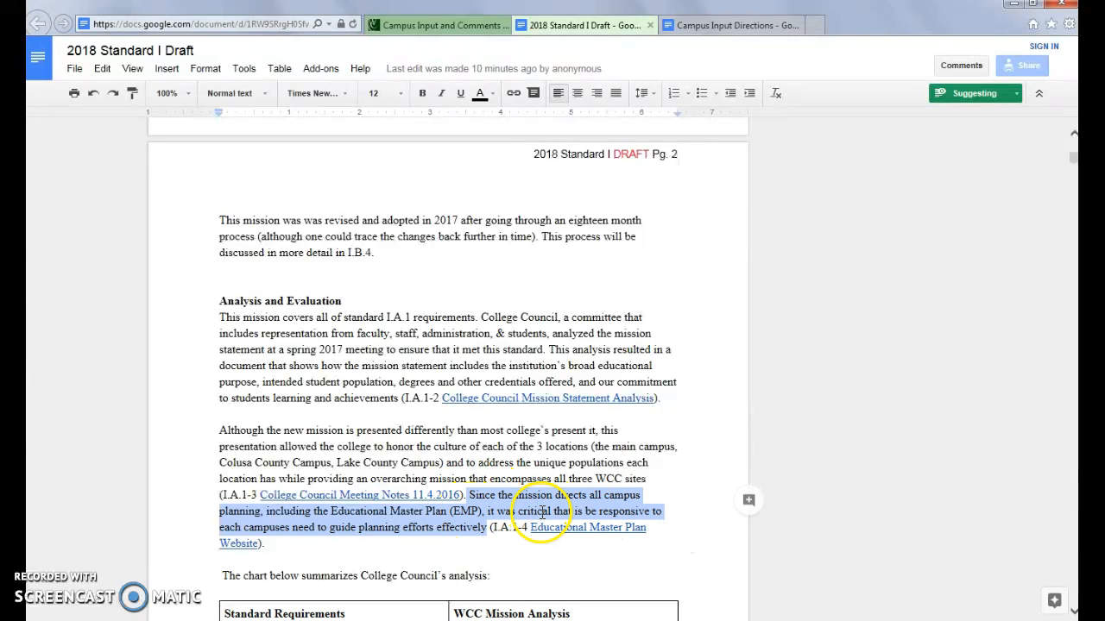
Step: Add a comment on the campus-planning sentence: 'Should we say all institutional effectiveness efforts?'
left_click(748, 502)
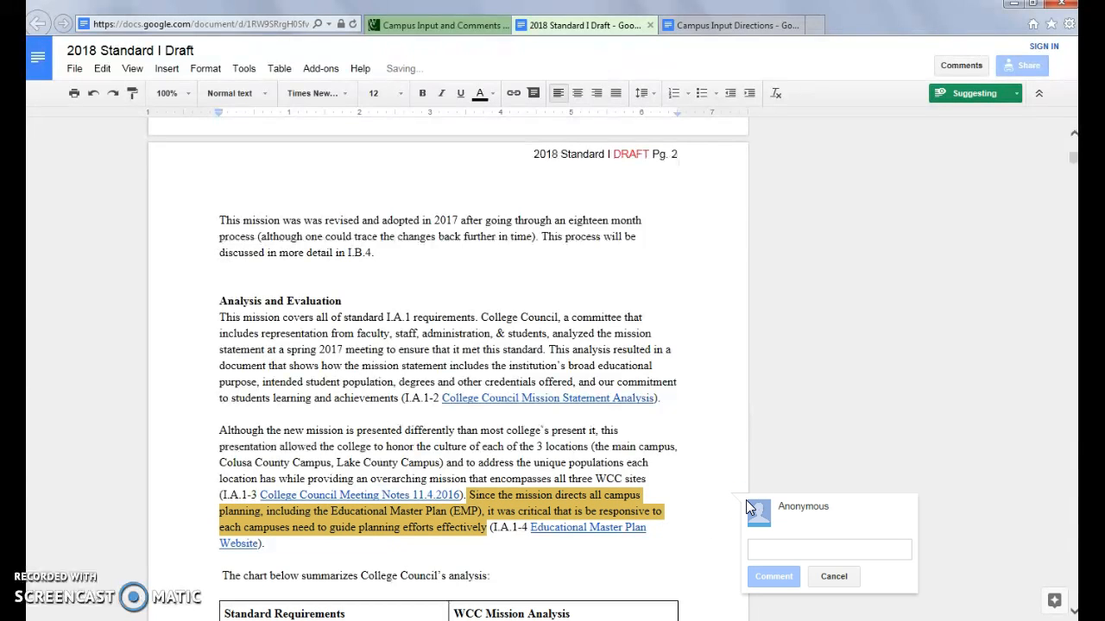
left_click(806, 550)
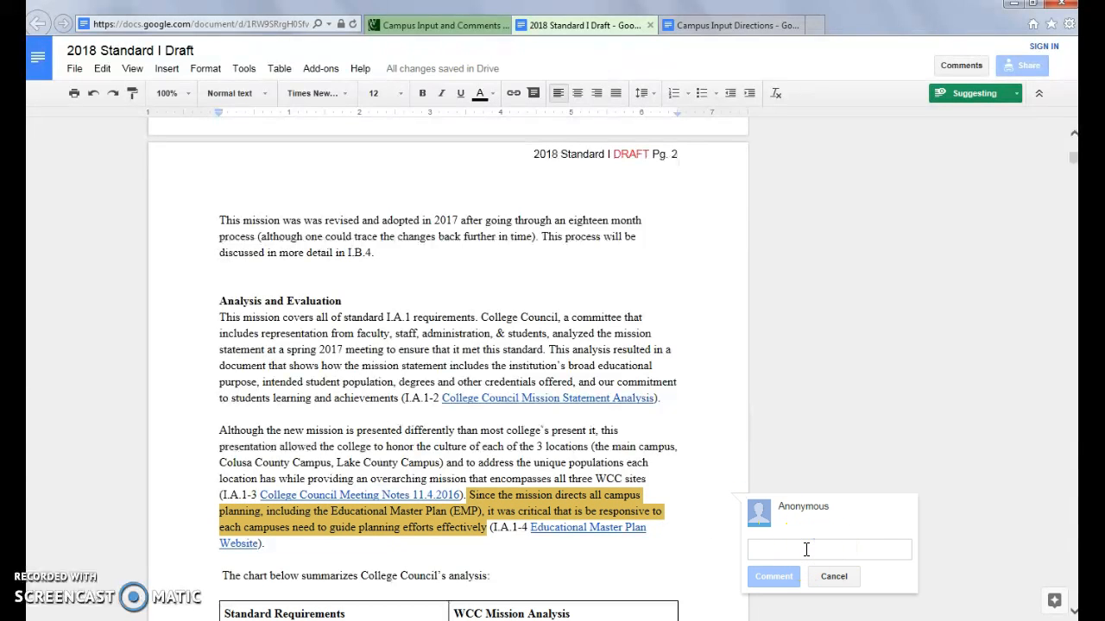
type("Should we say all i")
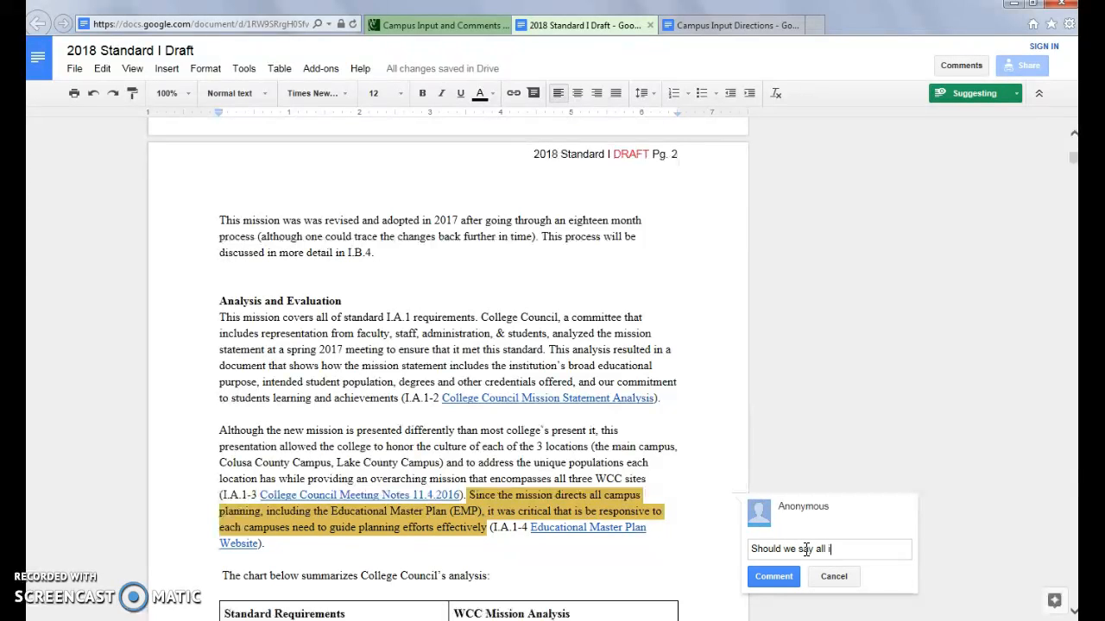
type("nstitutional effectiveness efforts>")
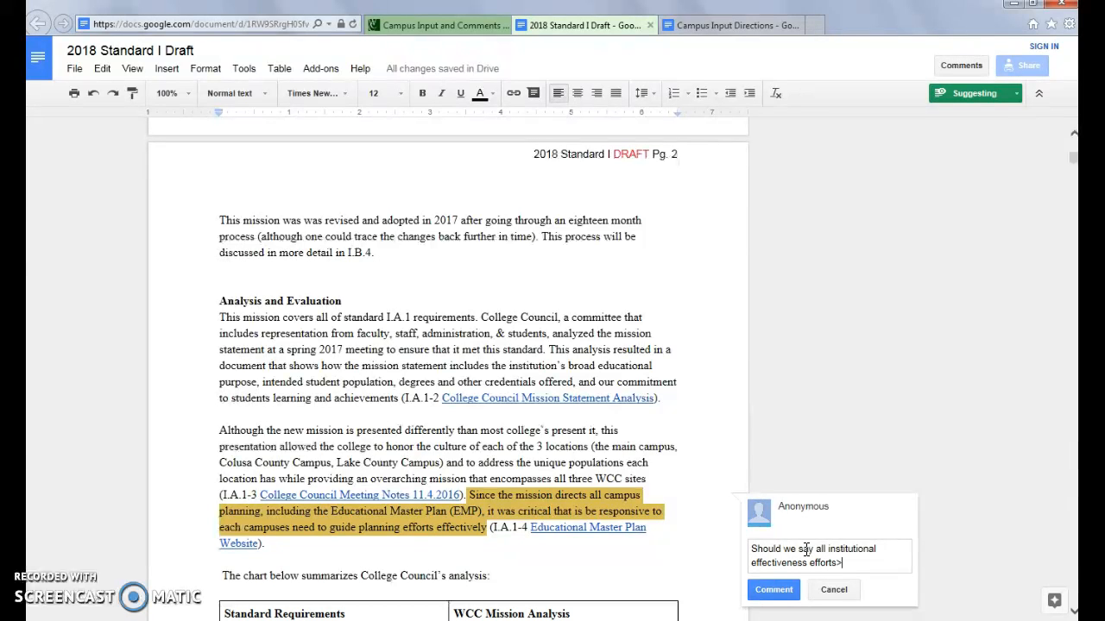
type("?")
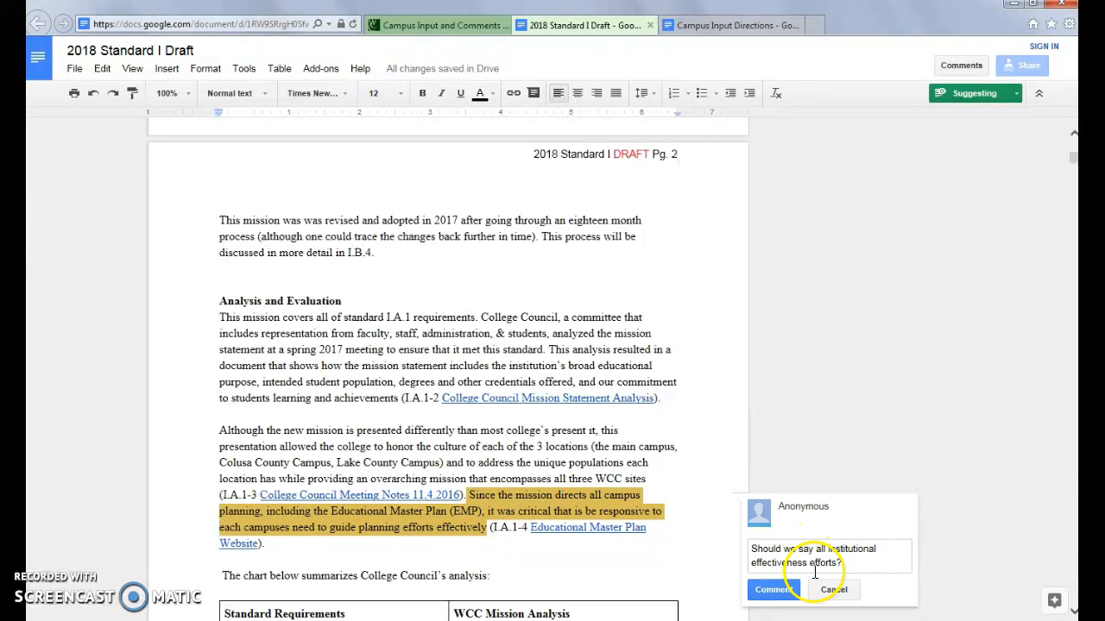
Step: Post the institutional-effectiveness comment and keep its thread in focus
left_click(768, 592)
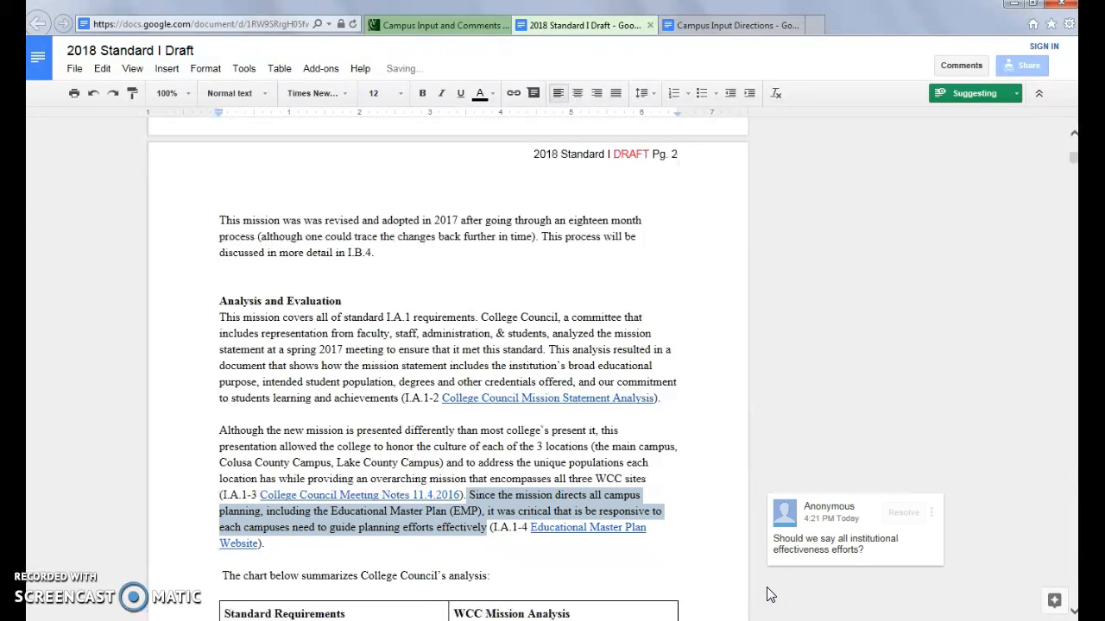
left_click(812, 512)
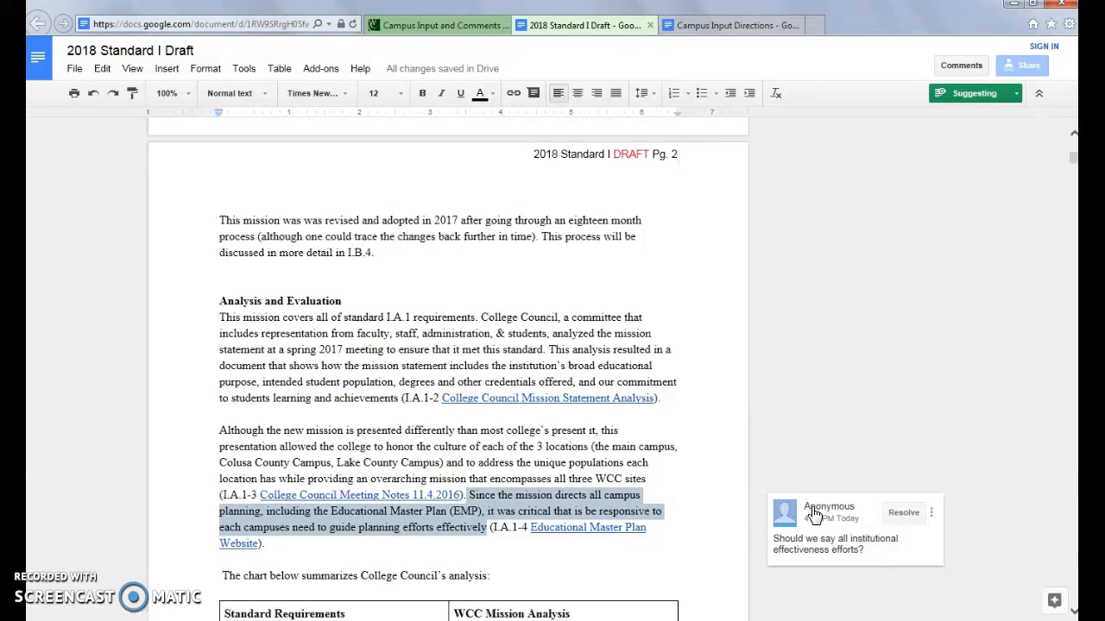
left_click(905, 515)
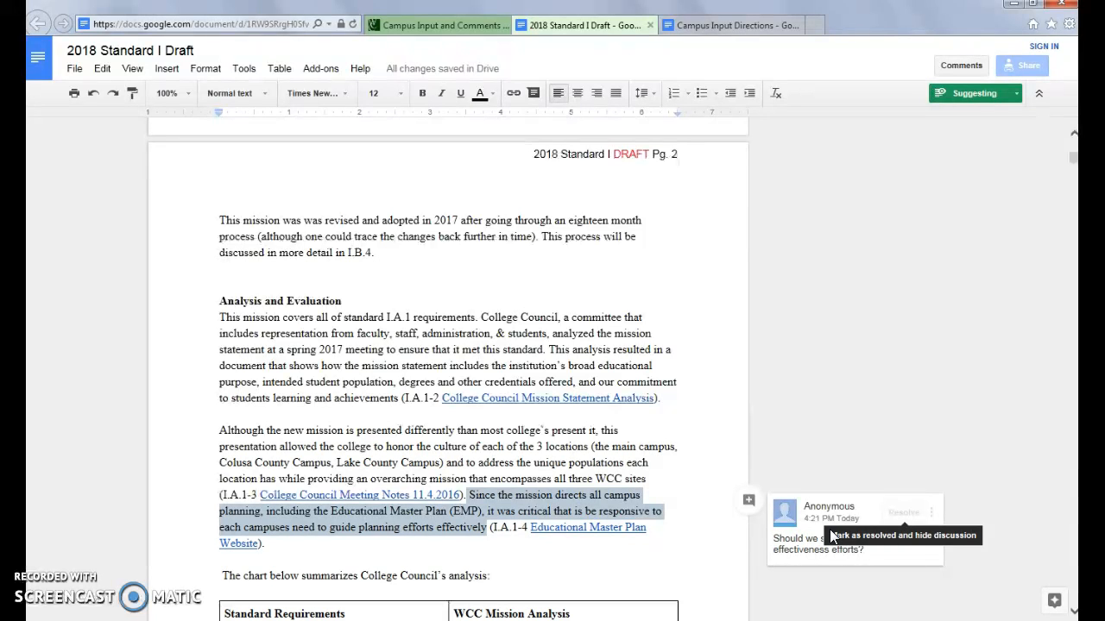
left_click(804, 544)
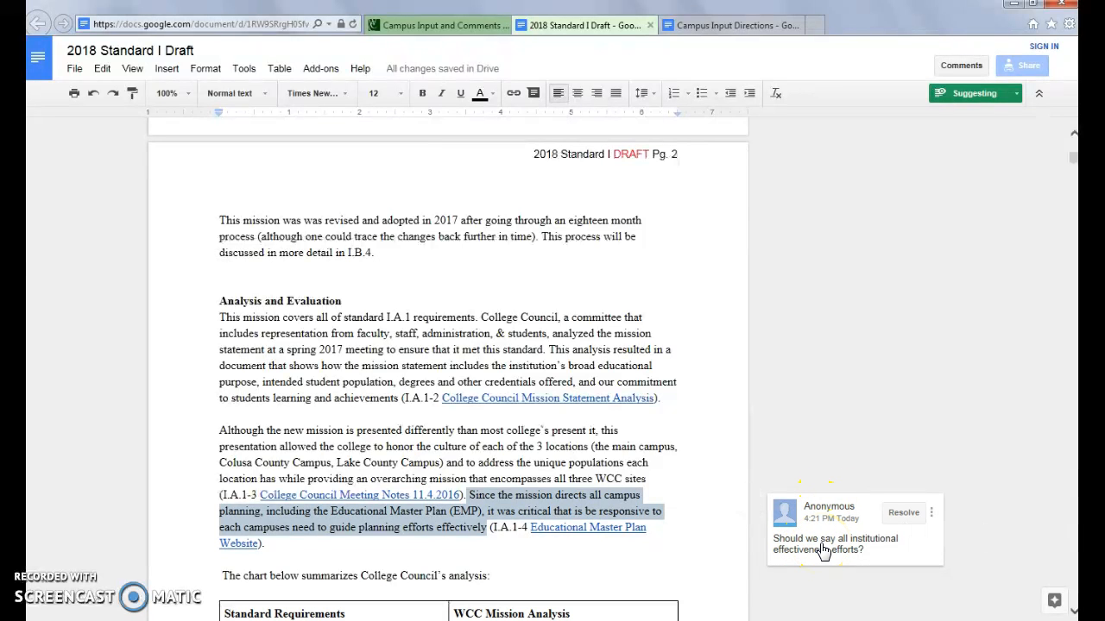
Step: In Campus Input Directions, highlight the Significant content changes bullet under 'Please identify yourself'
left_click(759, 26)
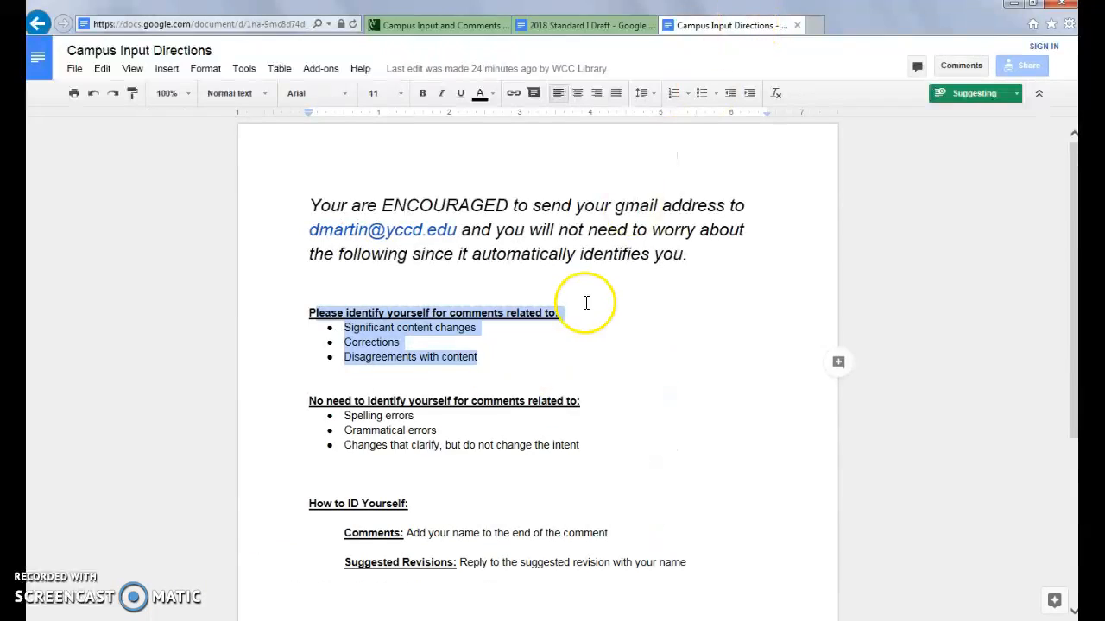
left_click(490, 340)
left_click_drag(493, 328, 488, 359)
left_click(347, 359)
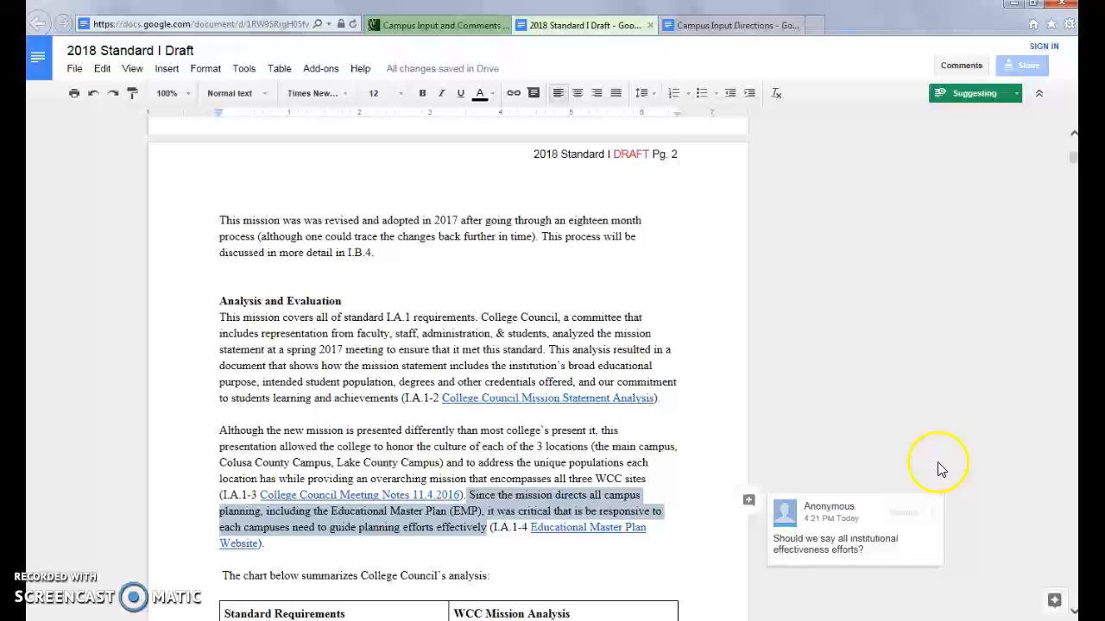
Step: Reply to the anonymous institutional-effectiveness comment with the commenter's name
left_click(829, 548)
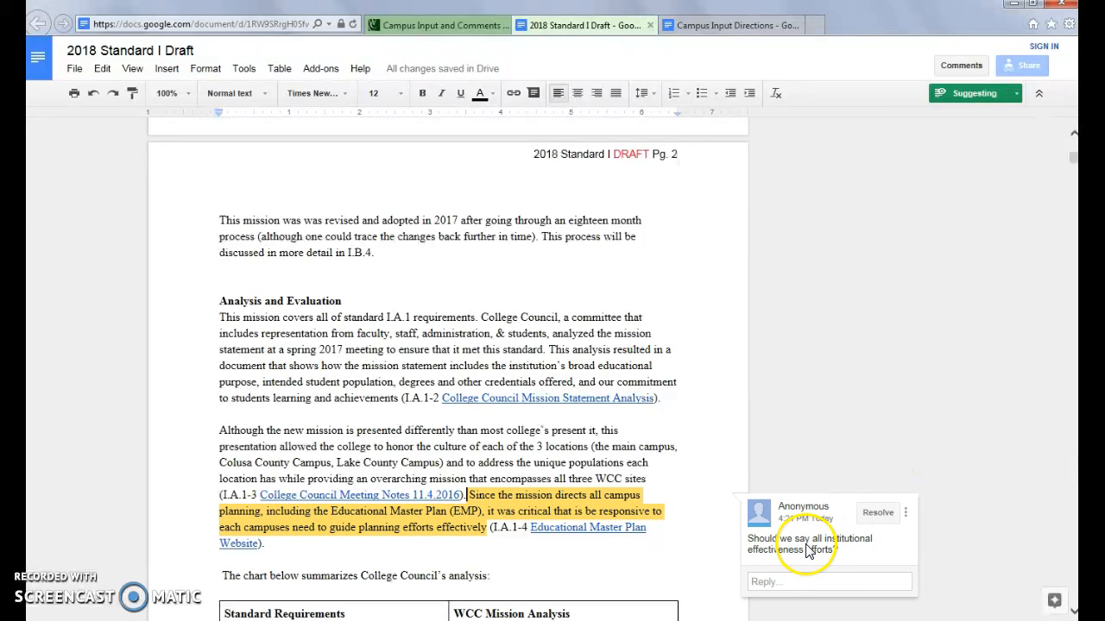
left_click(790, 583)
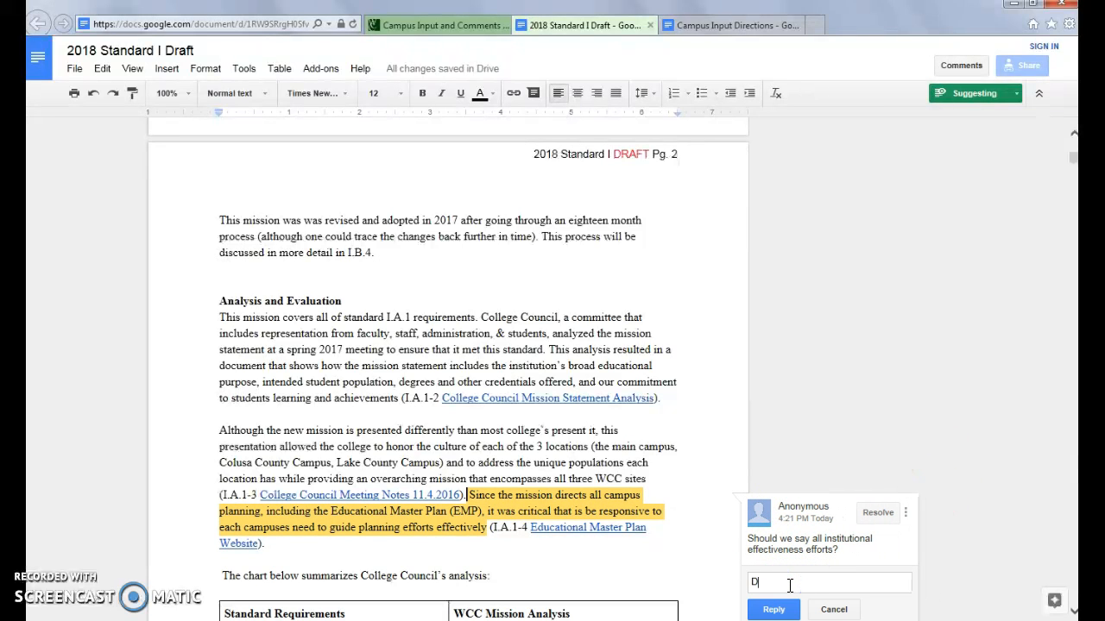
left_click(782, 610)
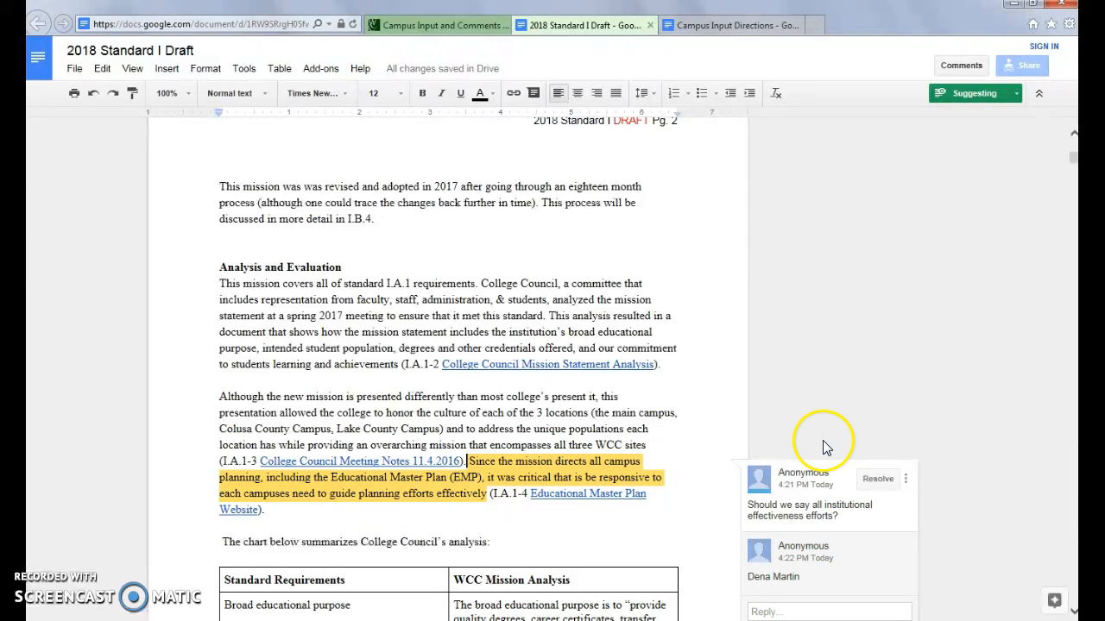
scroll(717, 471, "down", 2)
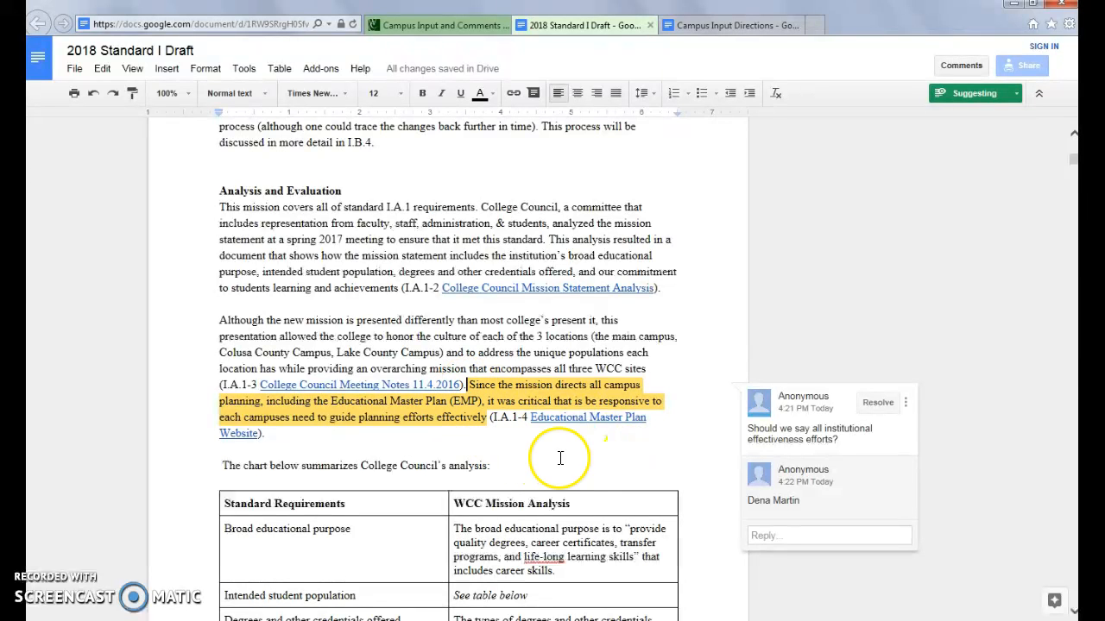
scroll(596, 466, "up", 4)
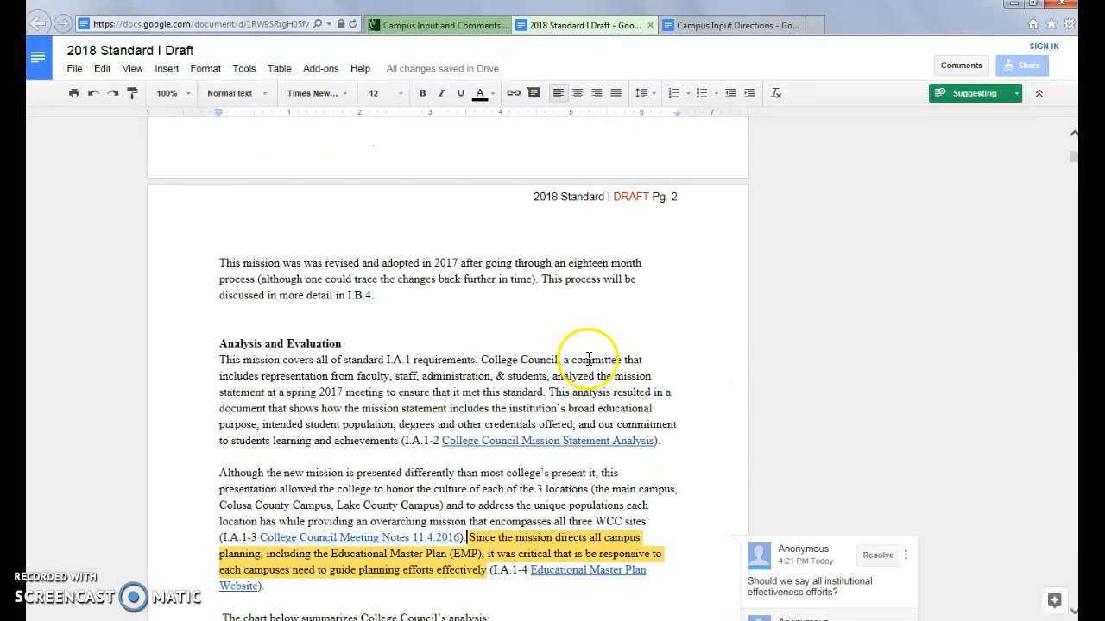
Step: Suggest 'twenty' in place of 'eighteen' in the revision sentence
left_click_drag(568, 264, 609, 266)
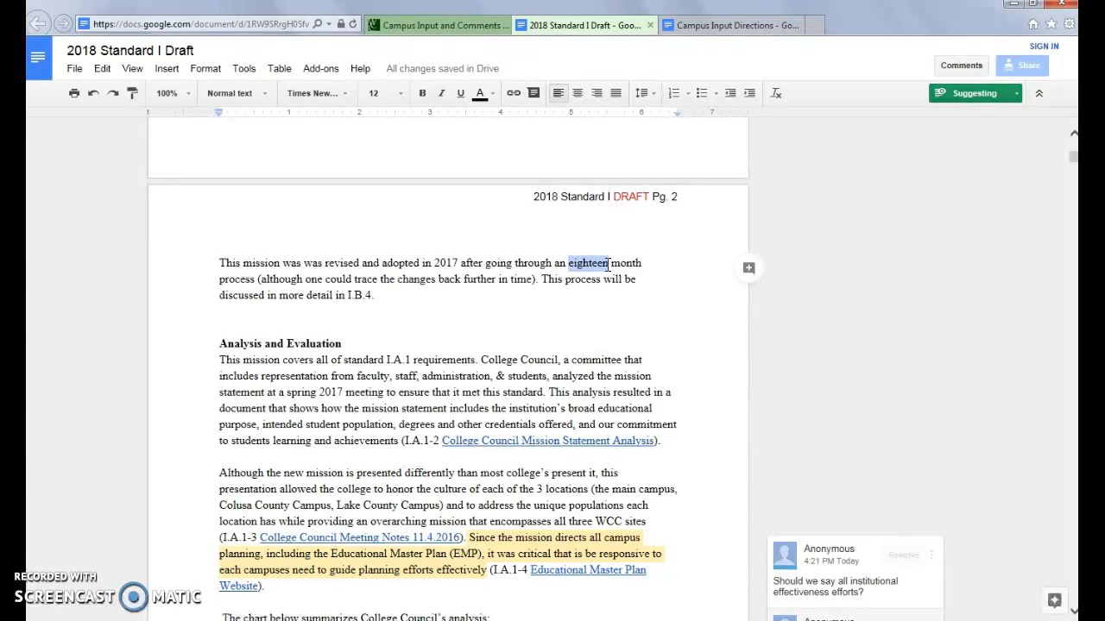
type("twenty")
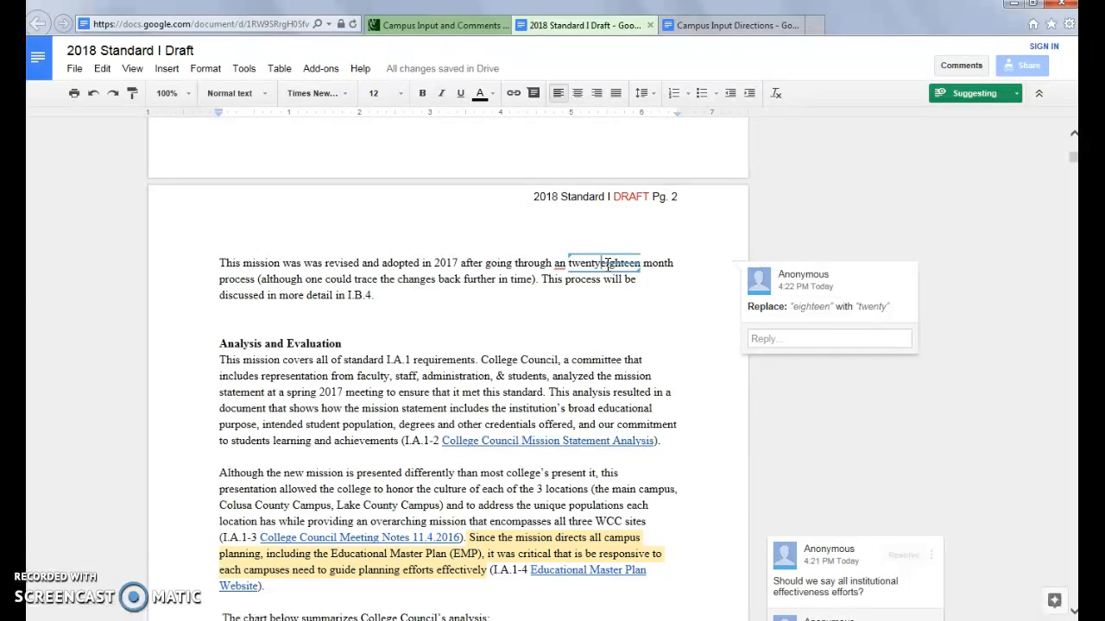
left_click(846, 377)
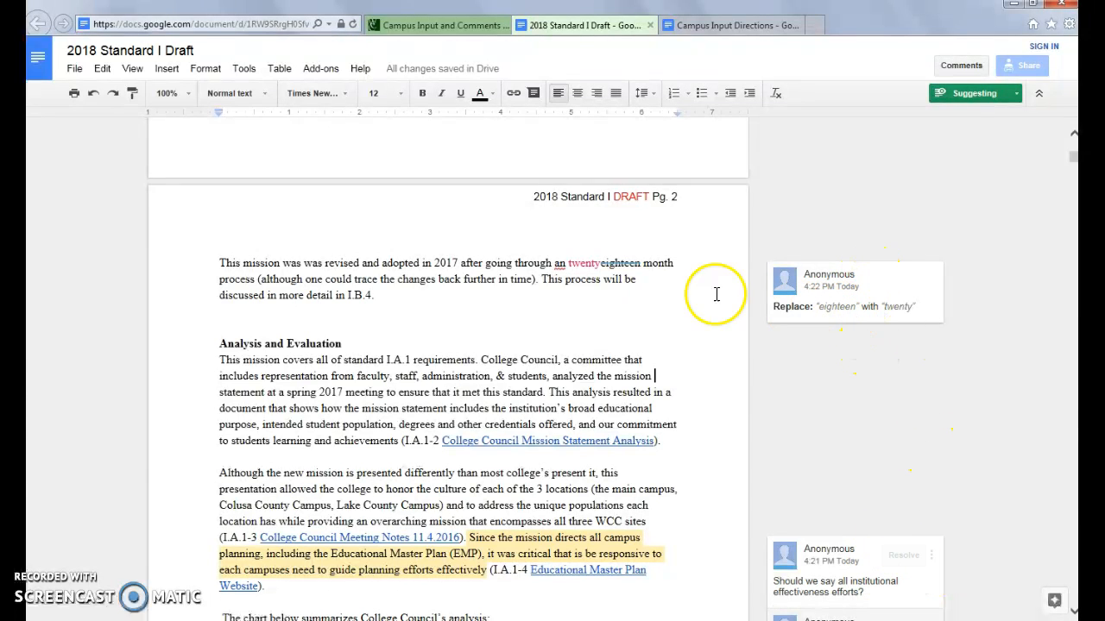
left_click(567, 265)
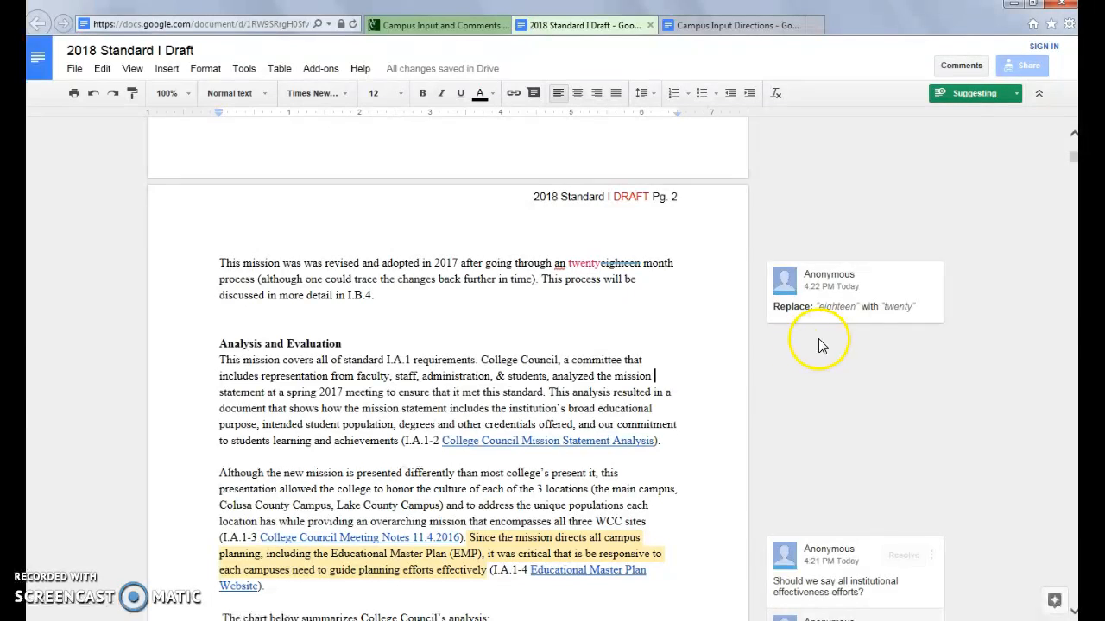
Step: In Campus Input Directions, highlight the Significant content changes and Corrections bullets
left_click(713, 26)
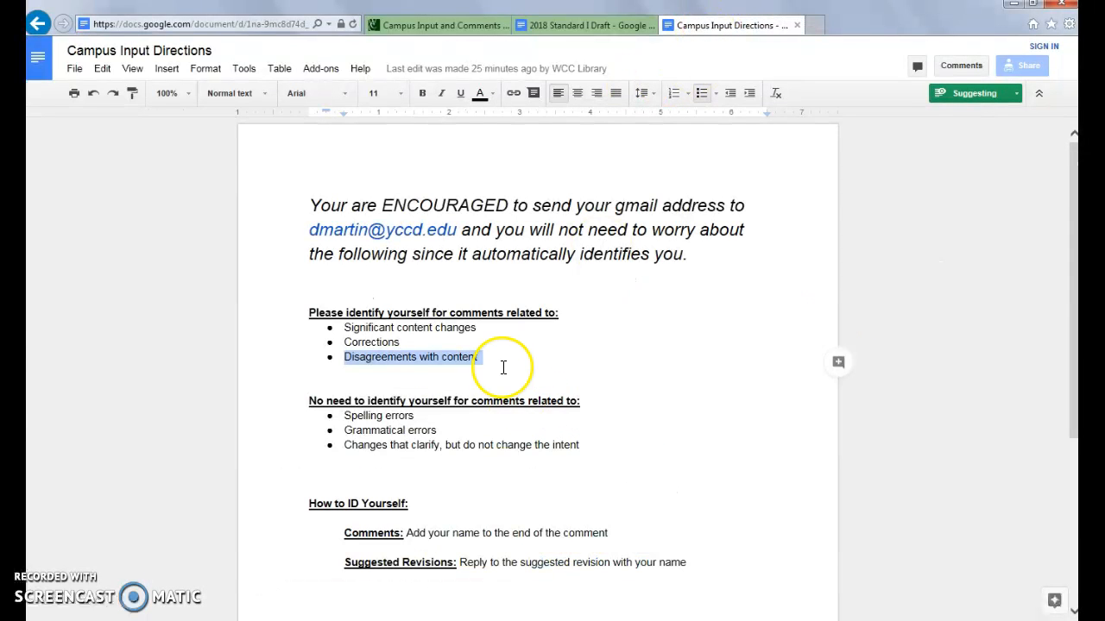
left_click(360, 333)
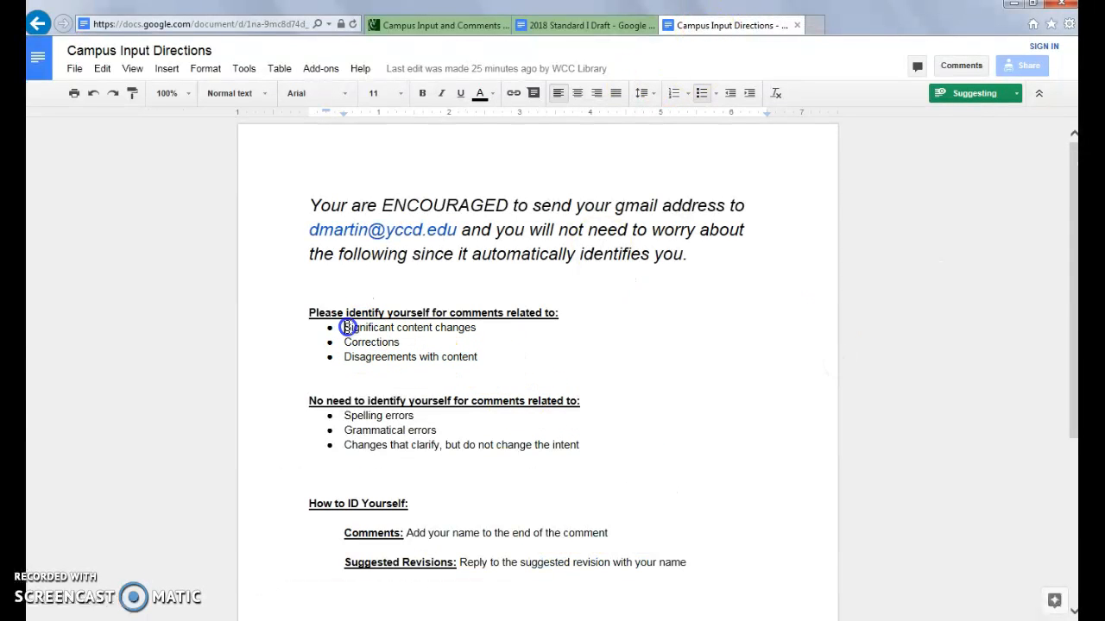
left_click_drag(348, 327, 439, 342)
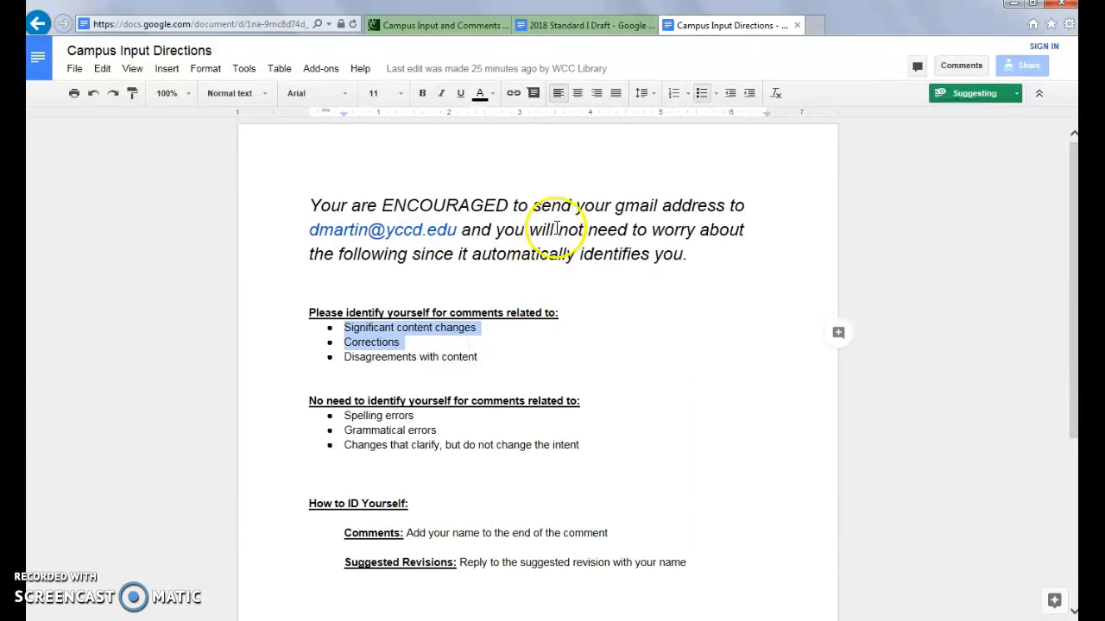
Step: Back in the draft, reply to the eighteen-to-twenty suggestion with the commenter's name
left_click(583, 25)
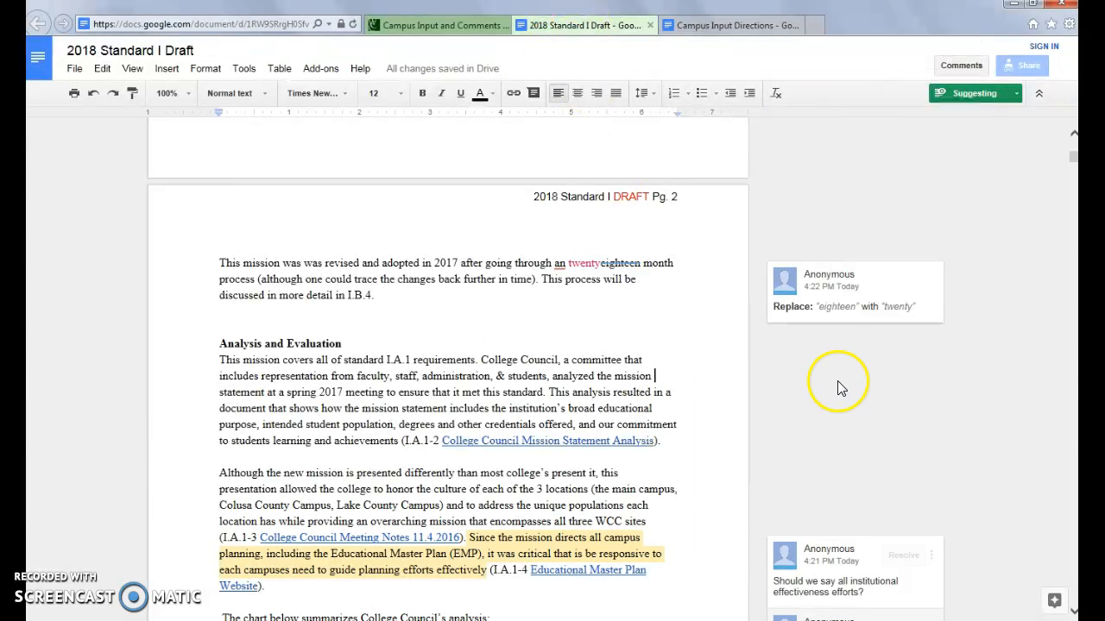
left_click(781, 293)
left_click(783, 340)
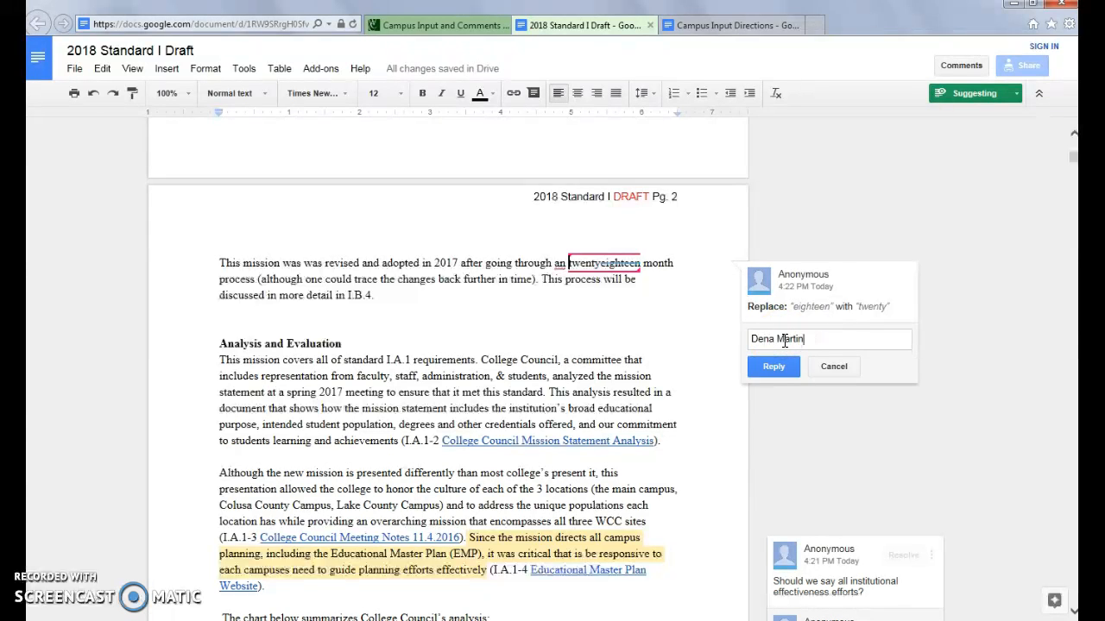
left_click(775, 366)
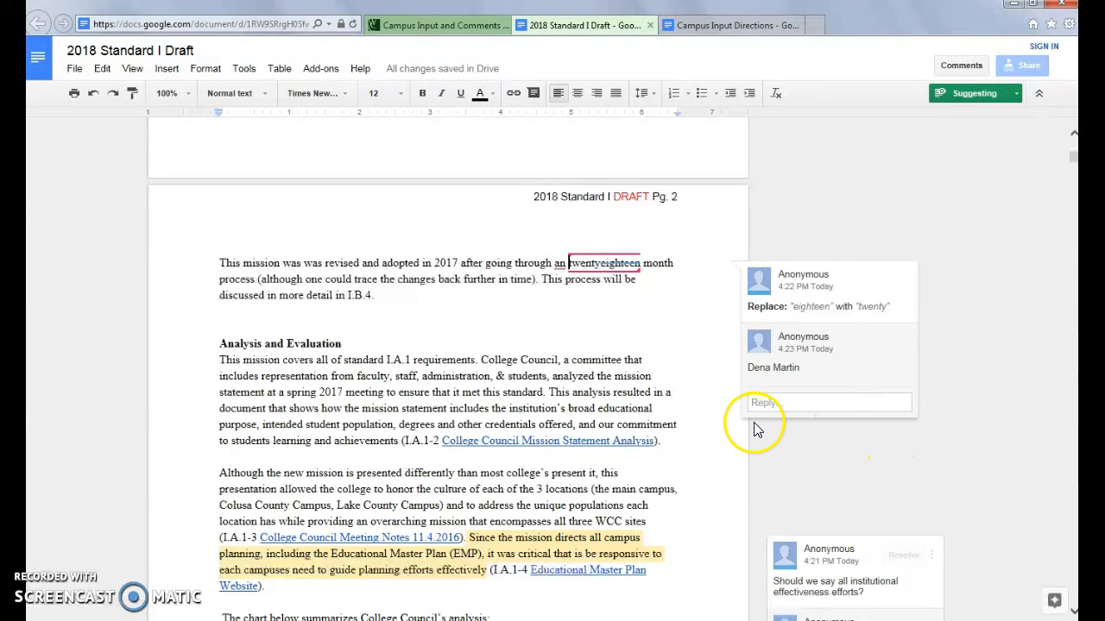
Step: Check the lower comment thread, then refocus the eighteen-to-twenty suggestion thread
scroll(776, 447, "down", 2)
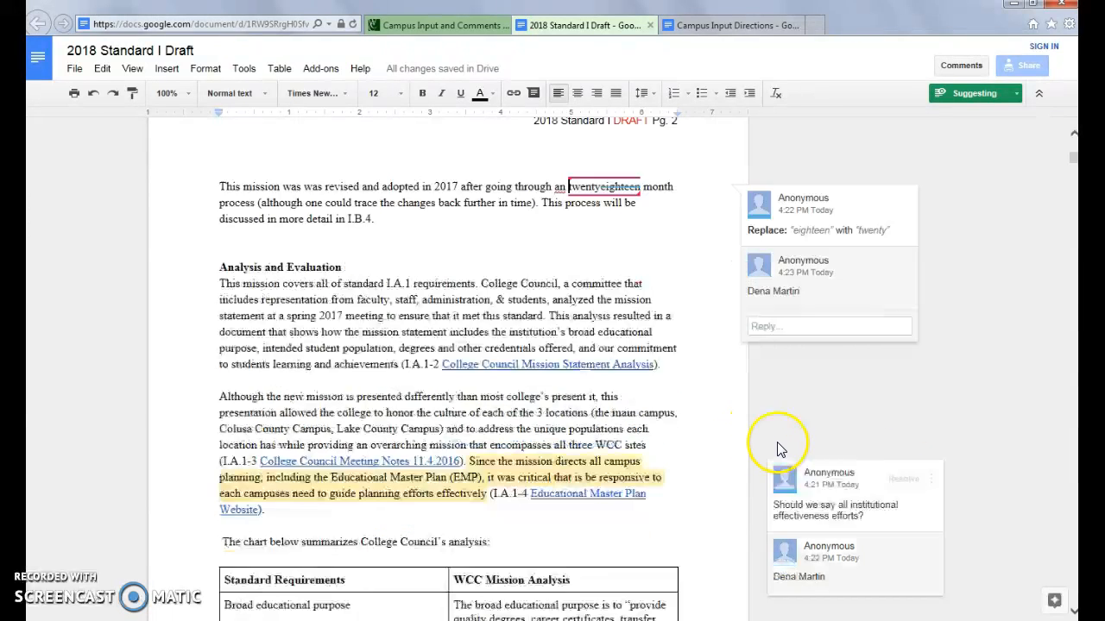
left_click(832, 408)
scroll(829, 351, "up", 2)
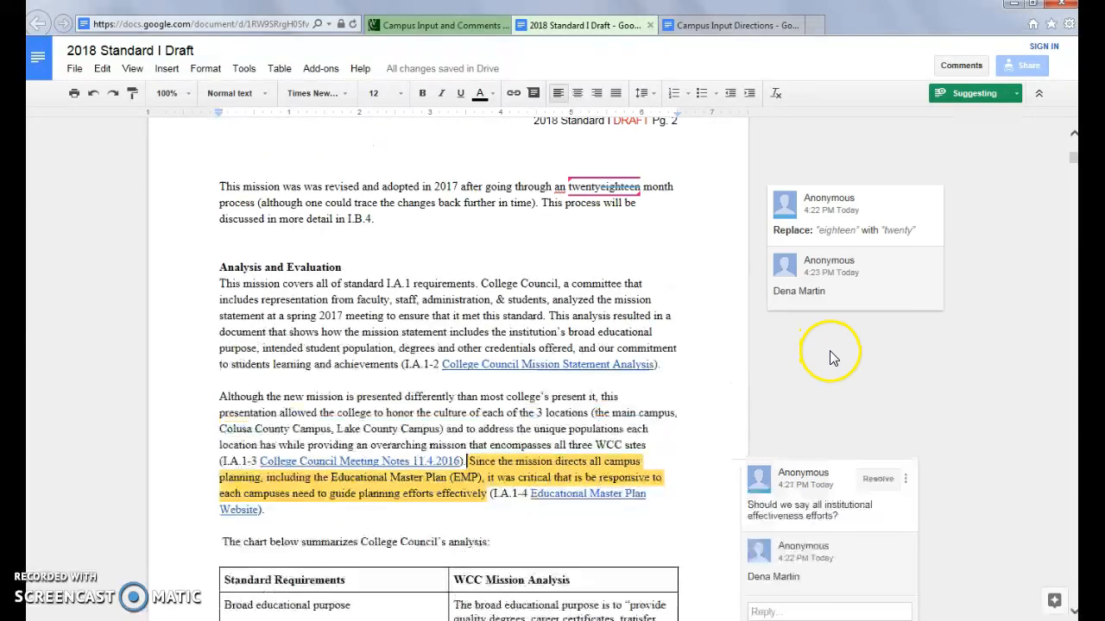
left_click(831, 277)
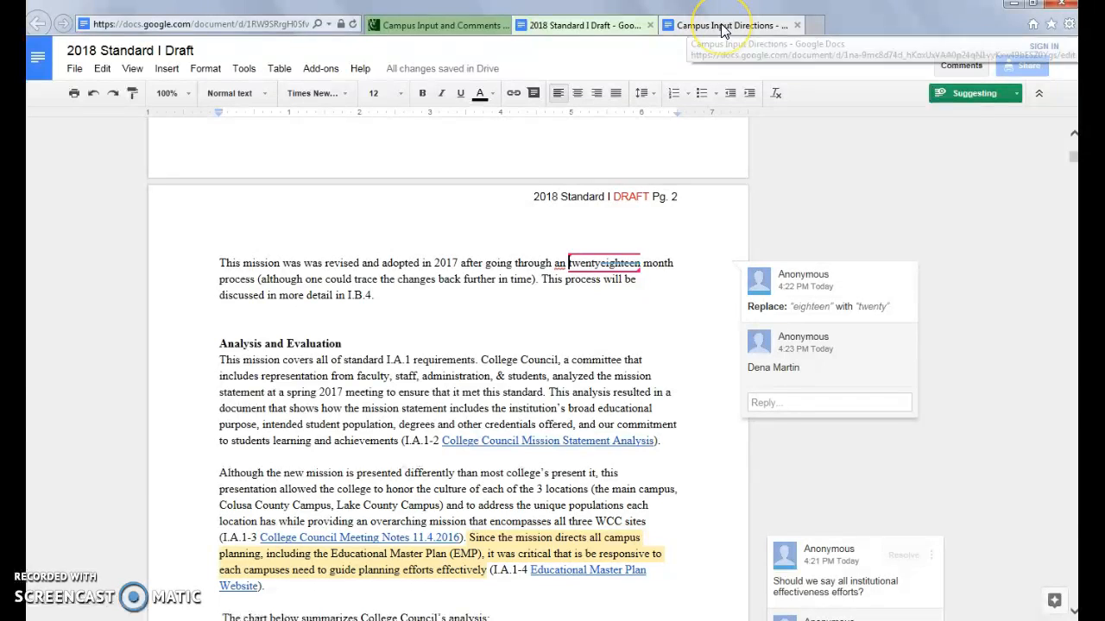
Step: Bring up the Word title page 'How to Provide Input on WCC's Accreditation Self Study'
left_click(440, 25)
key("alt+Tab")
key("alt+Tab")
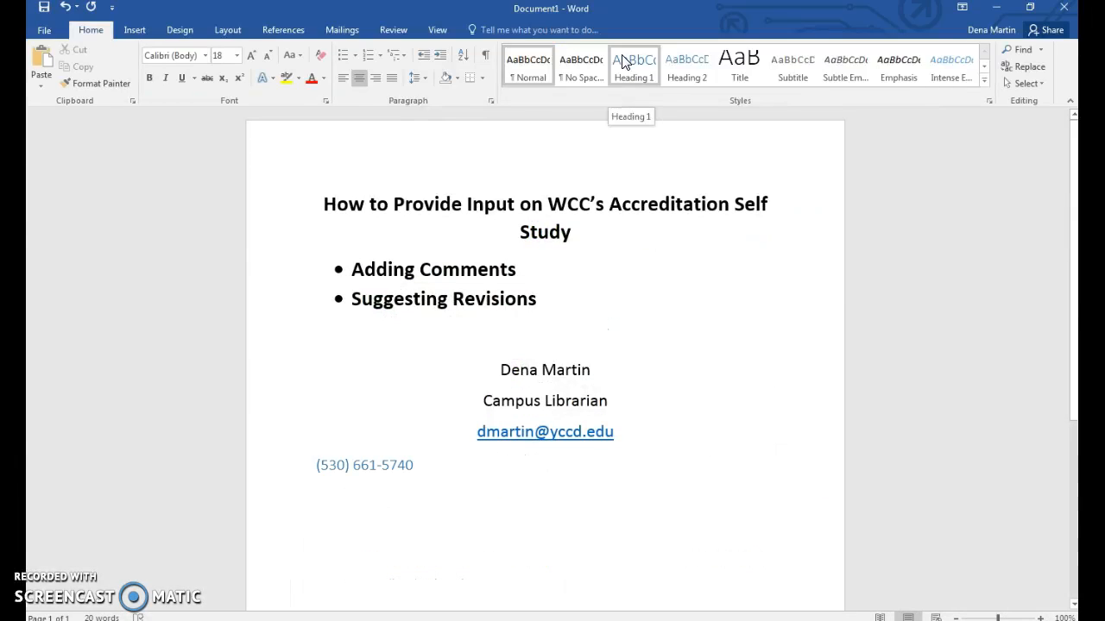
left_click(613, 500)
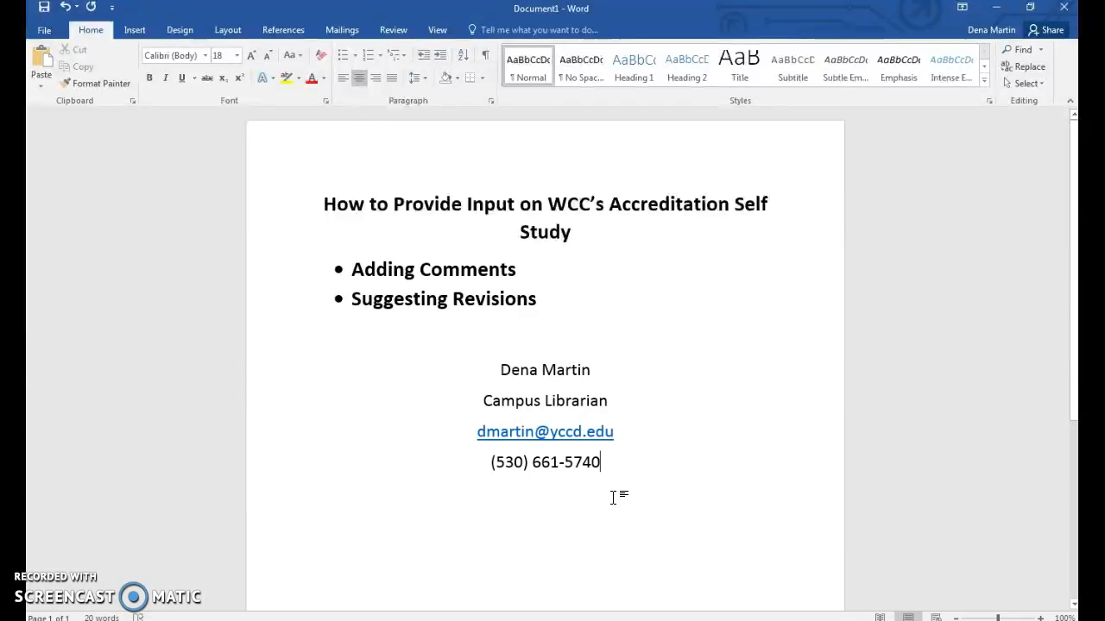